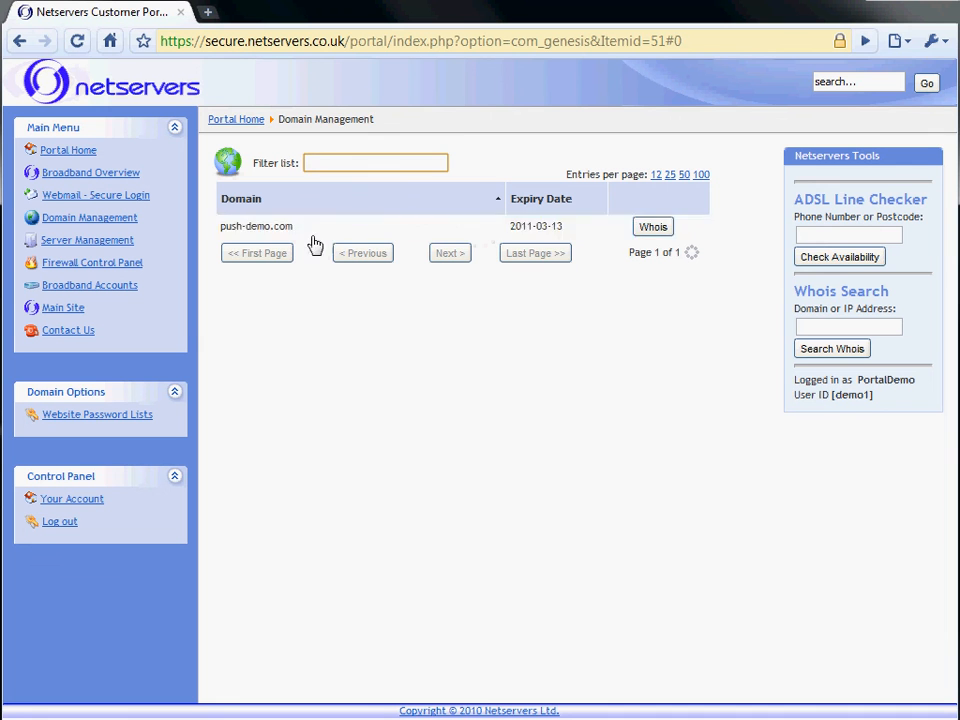
# Open push-demo.com in Domain Management and show its Email page listing the two mailboxes
pyautogui.click(394, 236)
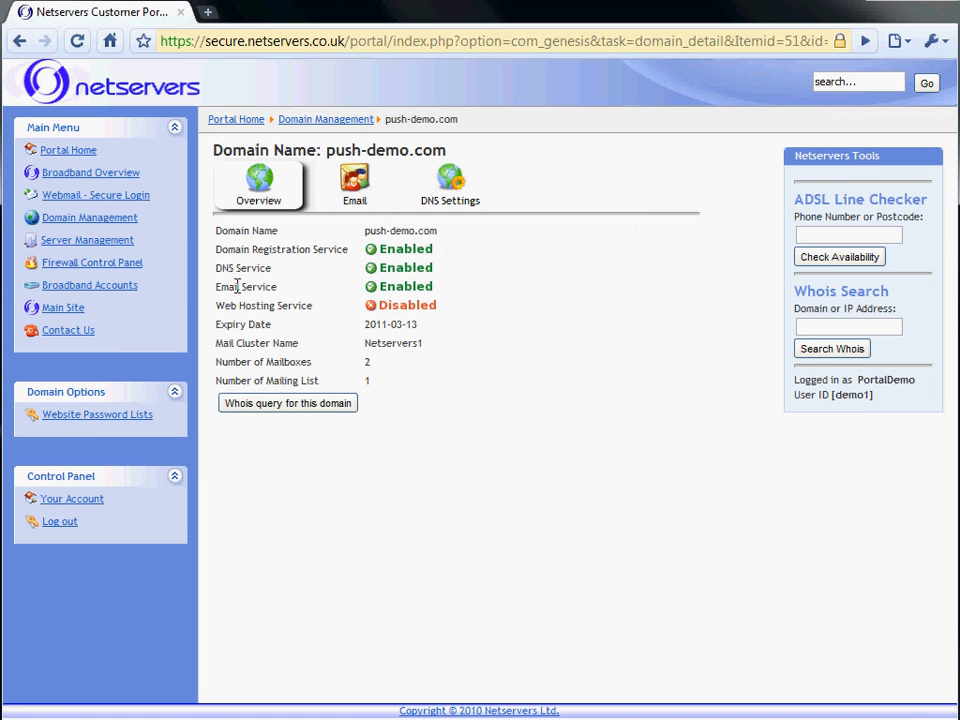
pyautogui.click(352, 180)
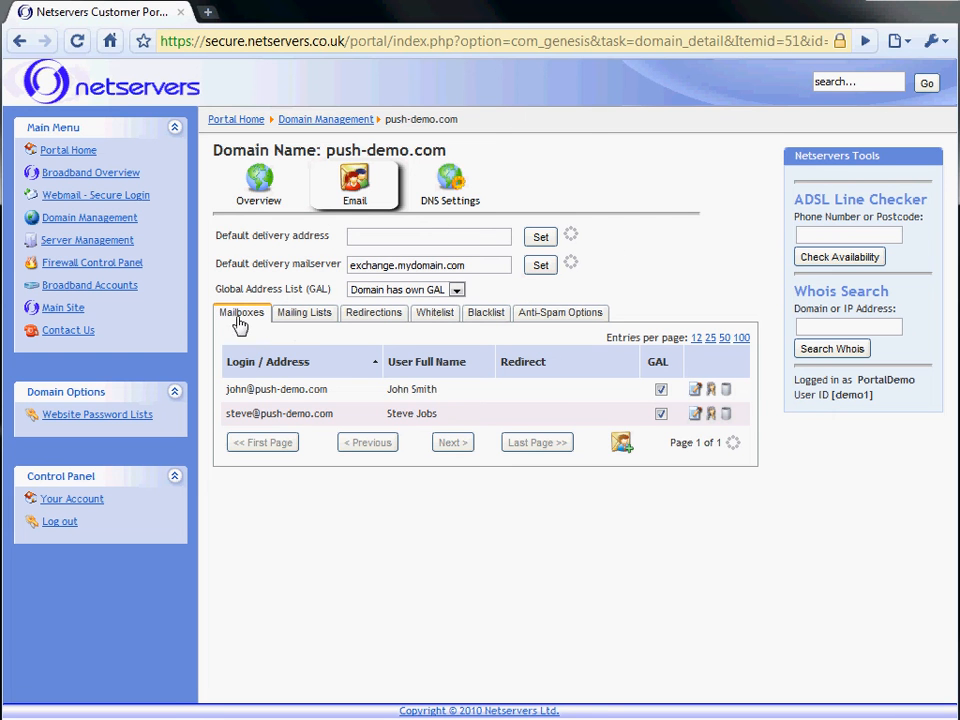
# Delete the text of push-demo.com's Default delivery address and save the field blank
pyautogui.click(393, 235)
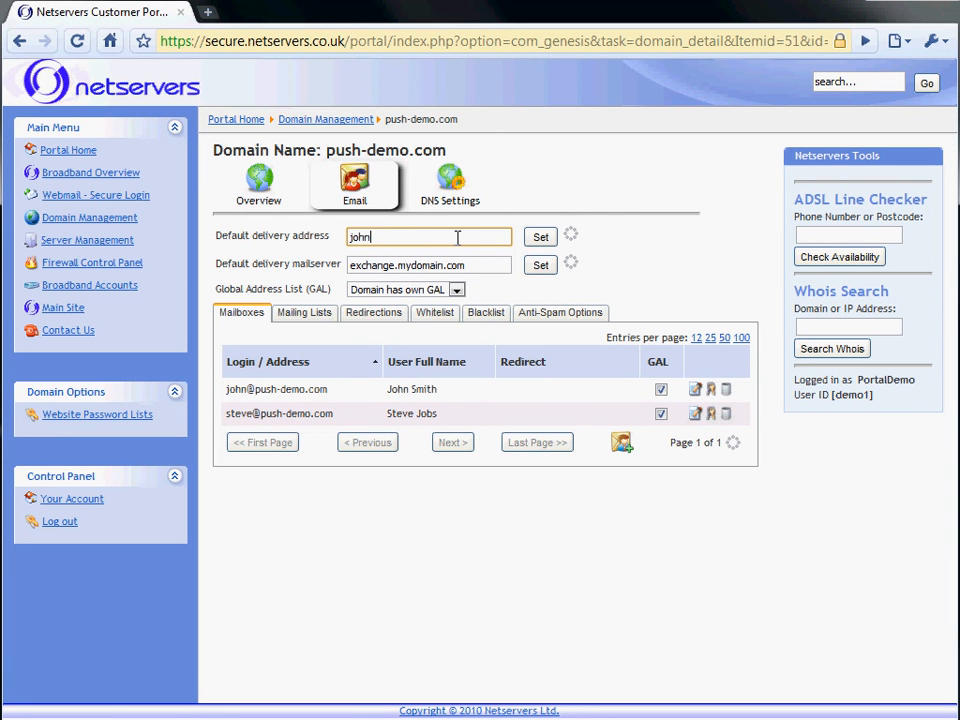
pyautogui.moveTo(462, 240); pyautogui.dragTo(310, 242)
pyautogui.press('BackSpace')
pyautogui.press('Return')
pyautogui.click(487, 265)
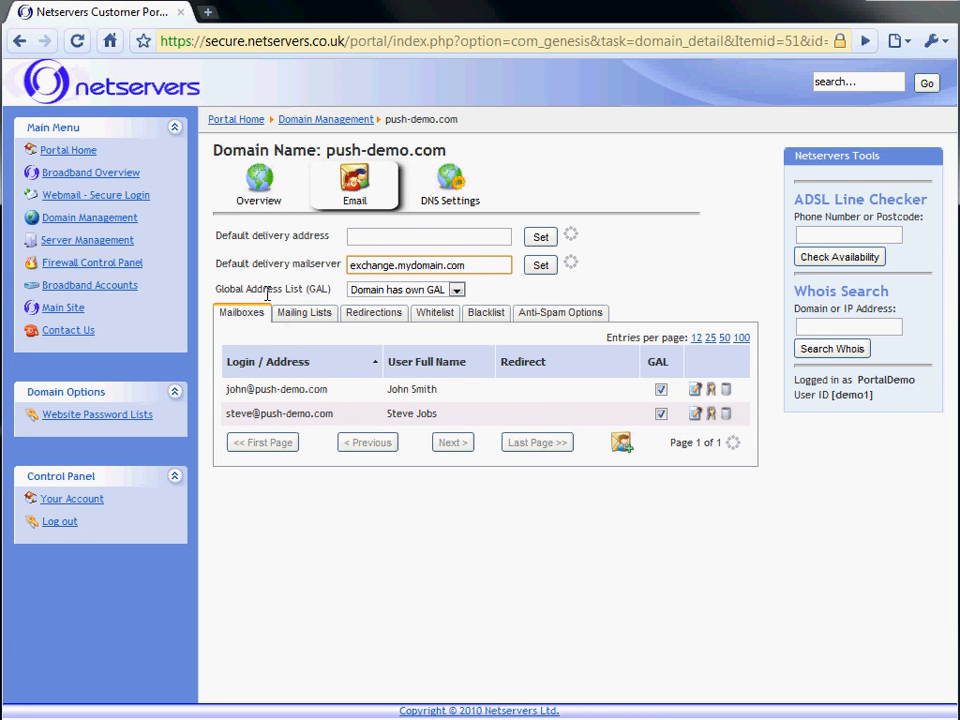
pyautogui.click(456, 292)
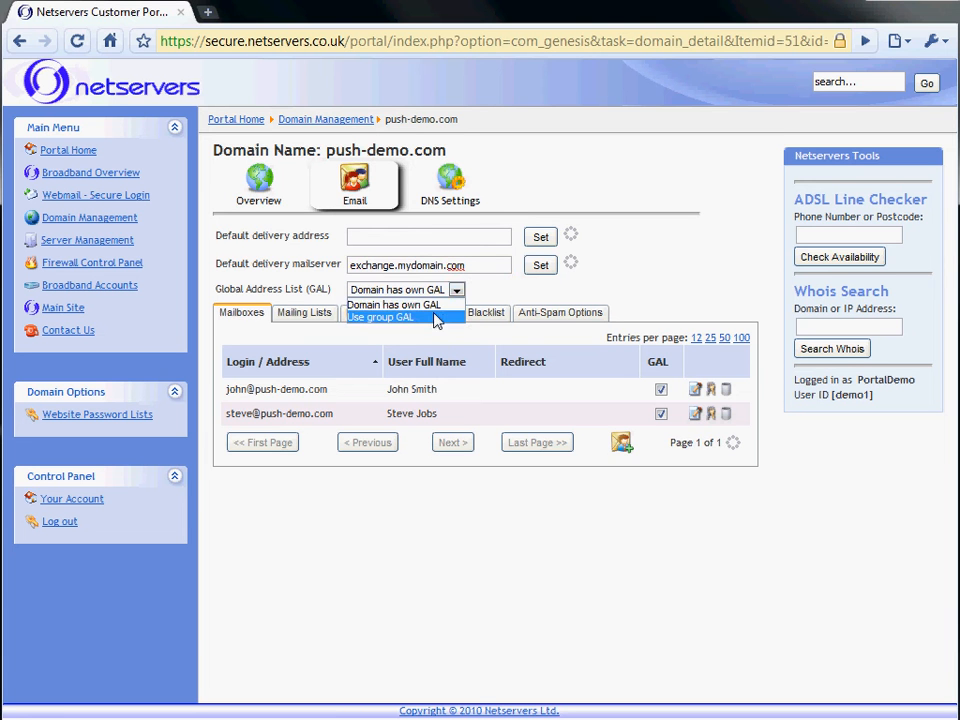
pyautogui.click(494, 285)
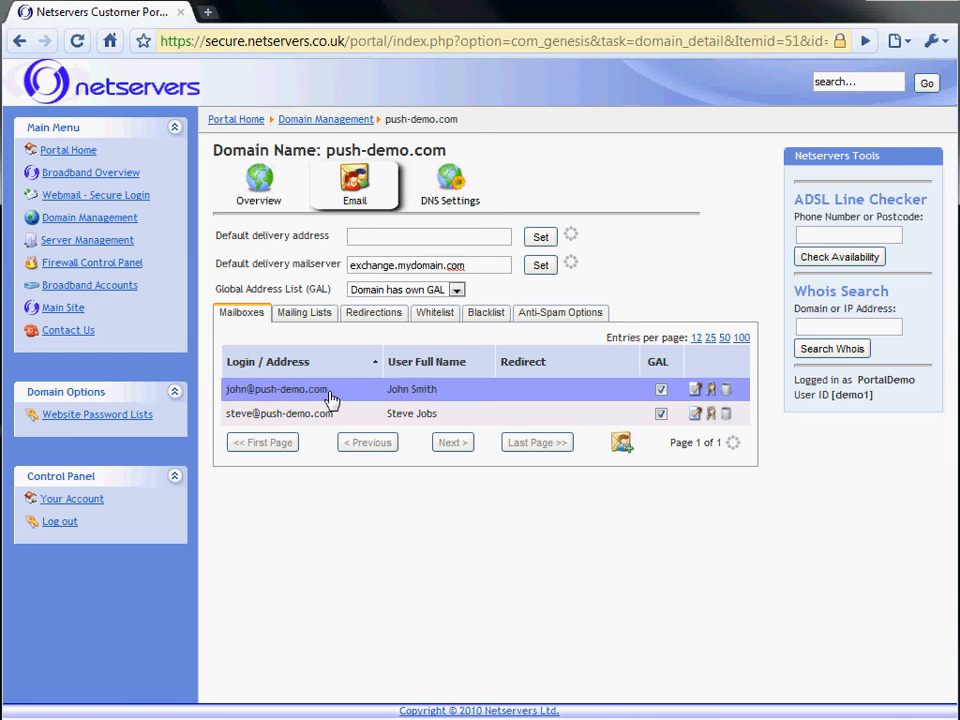
# Add a mailbox with the new user's login, full name and password, add a second with login suffixed '2', then close the form
pyautogui.click(623, 452)
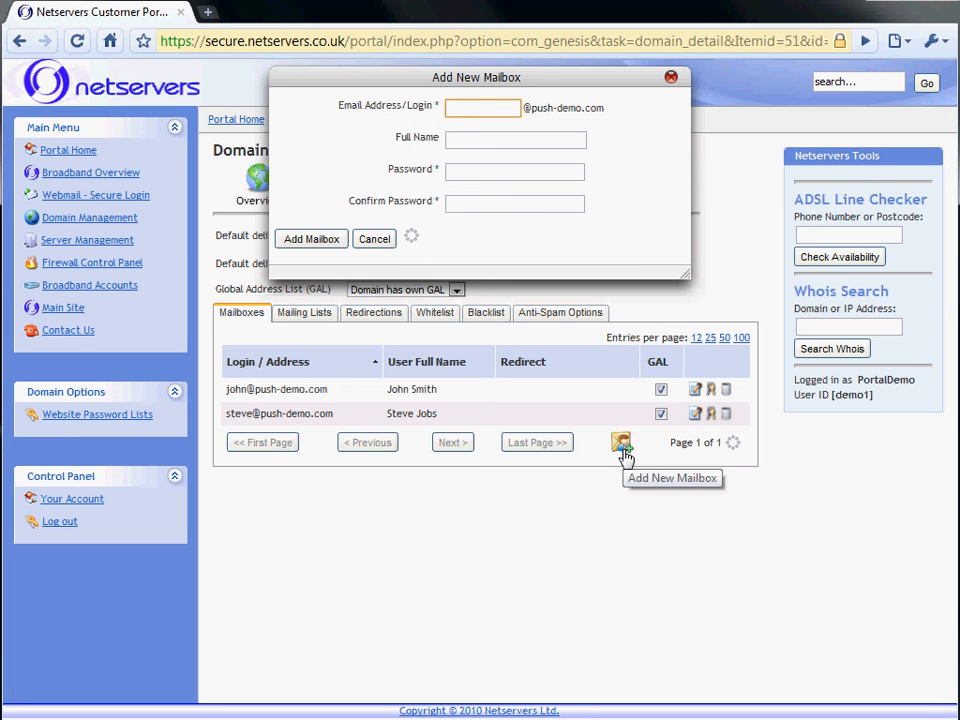
pyautogui.write('mark')
pyautogui.press('Tab')
pyautogui.write('Mark Sm')
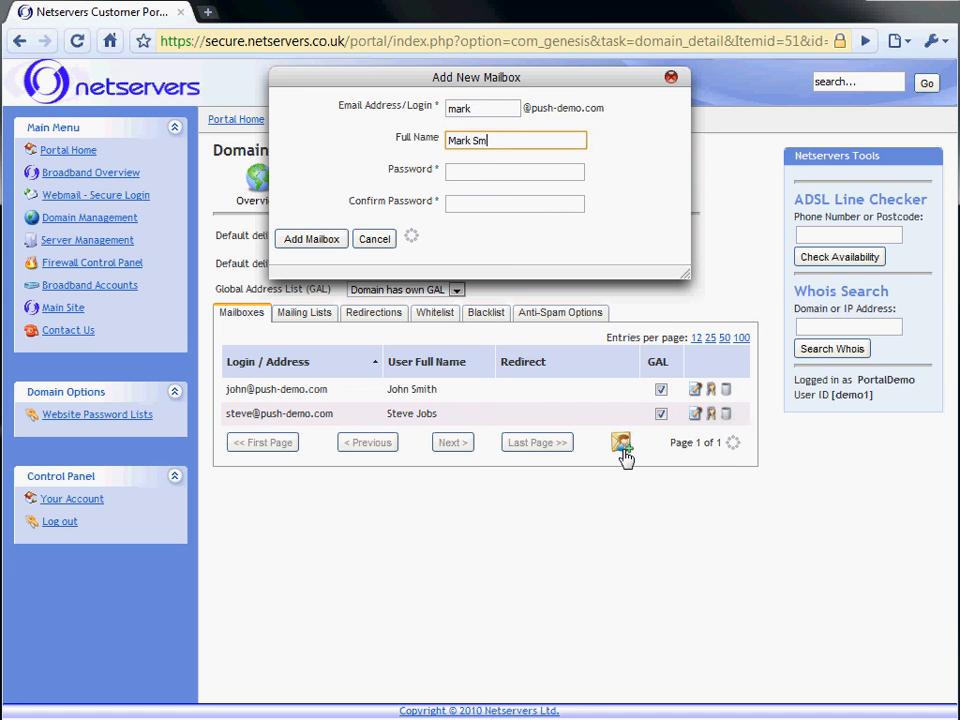
pyautogui.press('Tab')
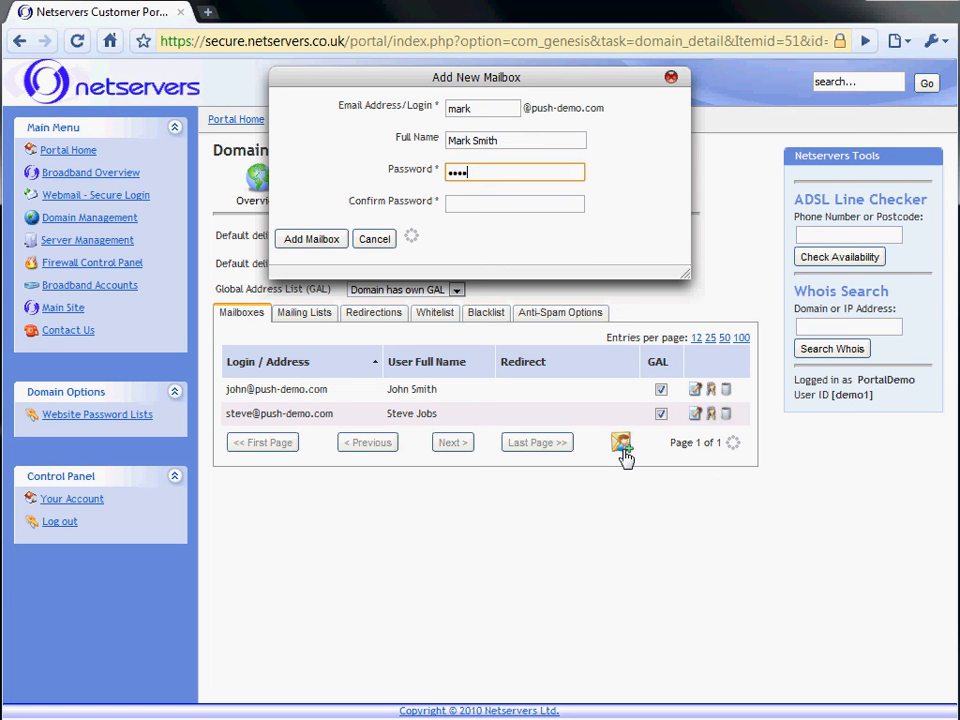
pyautogui.press('Tab')
pyautogui.write('••')
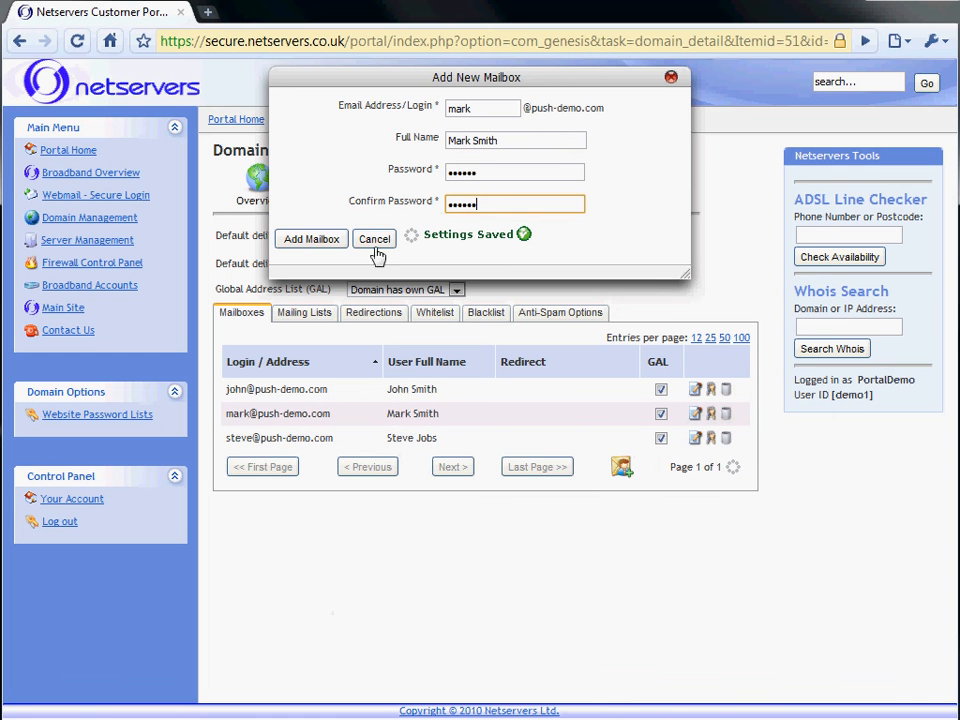
pyautogui.click(480, 108)
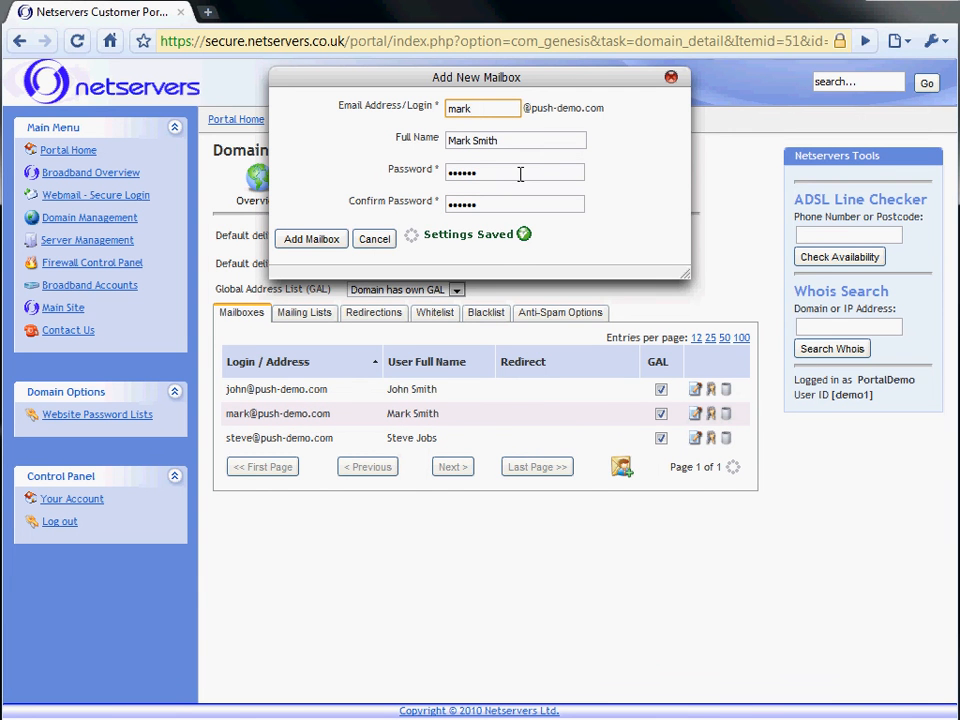
pyautogui.write('2')
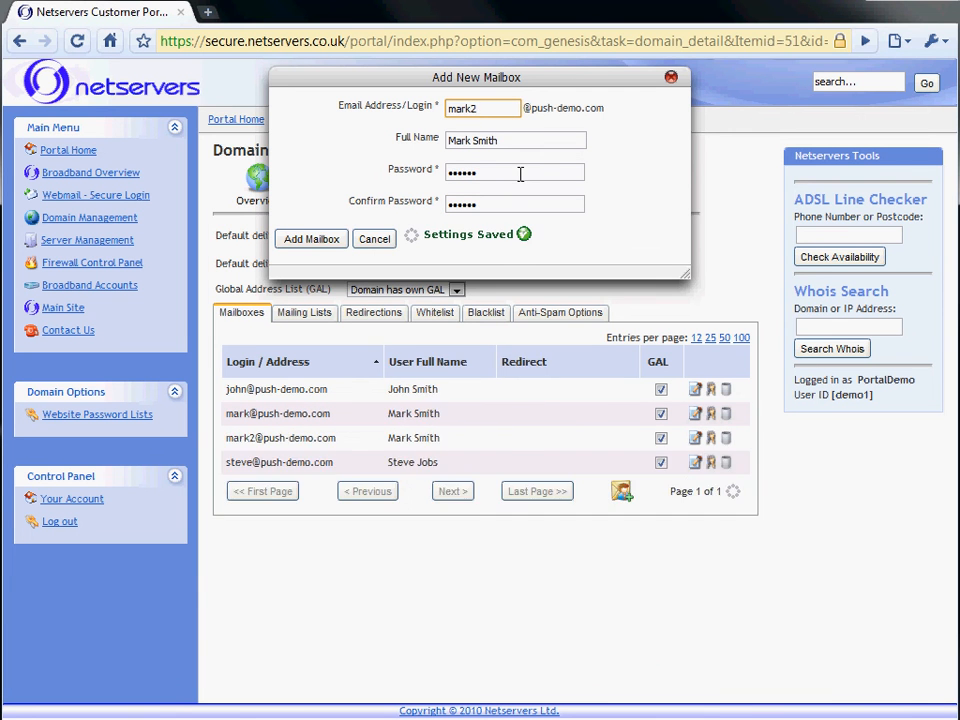
pyautogui.click(671, 77)
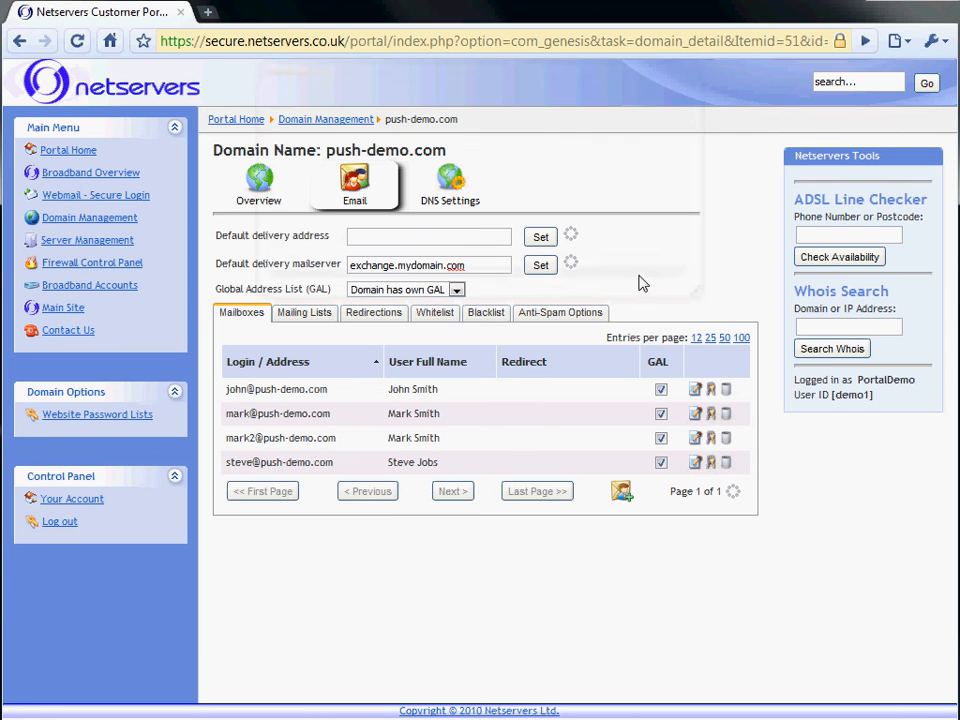
# Open the first mailbox's details and go to its full name and mobile number fields
pyautogui.click(336, 400)
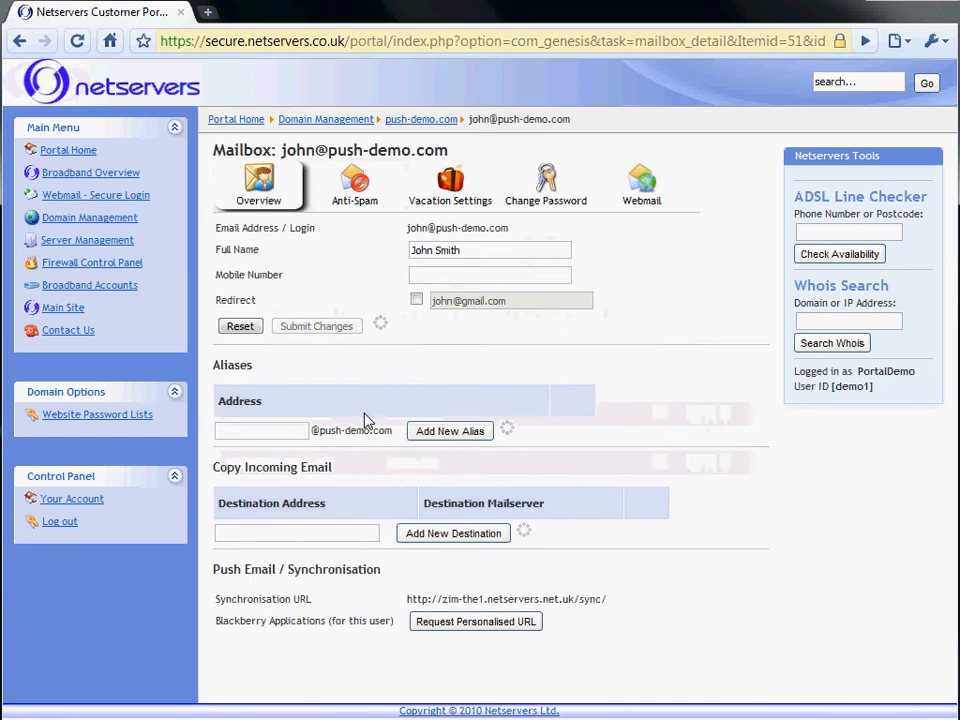
pyautogui.click(478, 250)
pyautogui.click(486, 276)
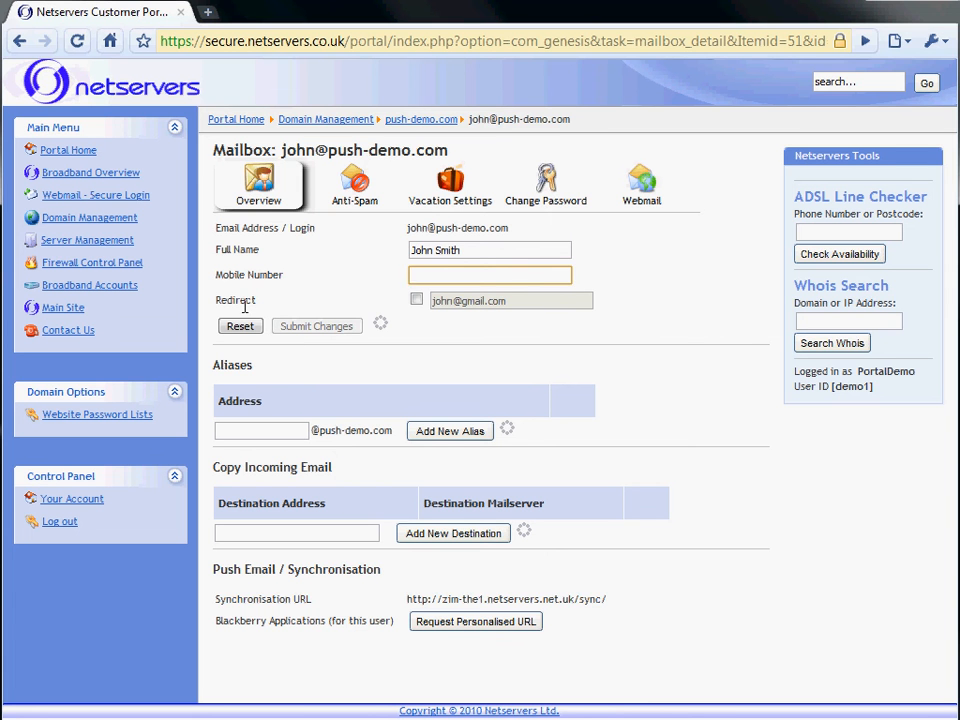
# Turn the mailbox's Redirect on and save, then turn it off and save again
pyautogui.click(416, 299)
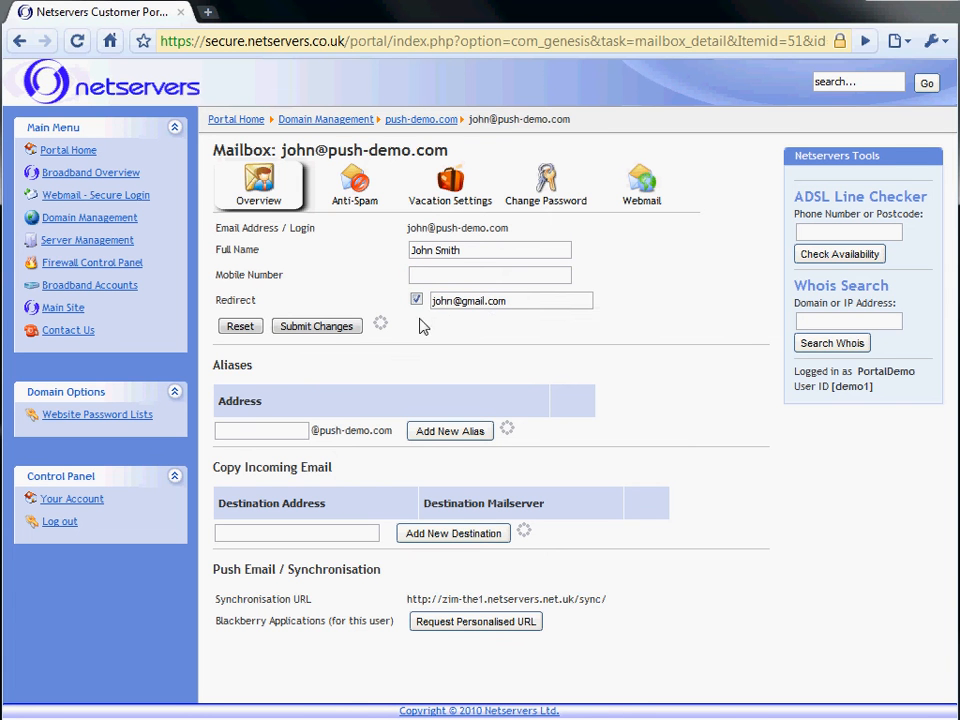
pyautogui.click(471, 304)
pyautogui.click(316, 326)
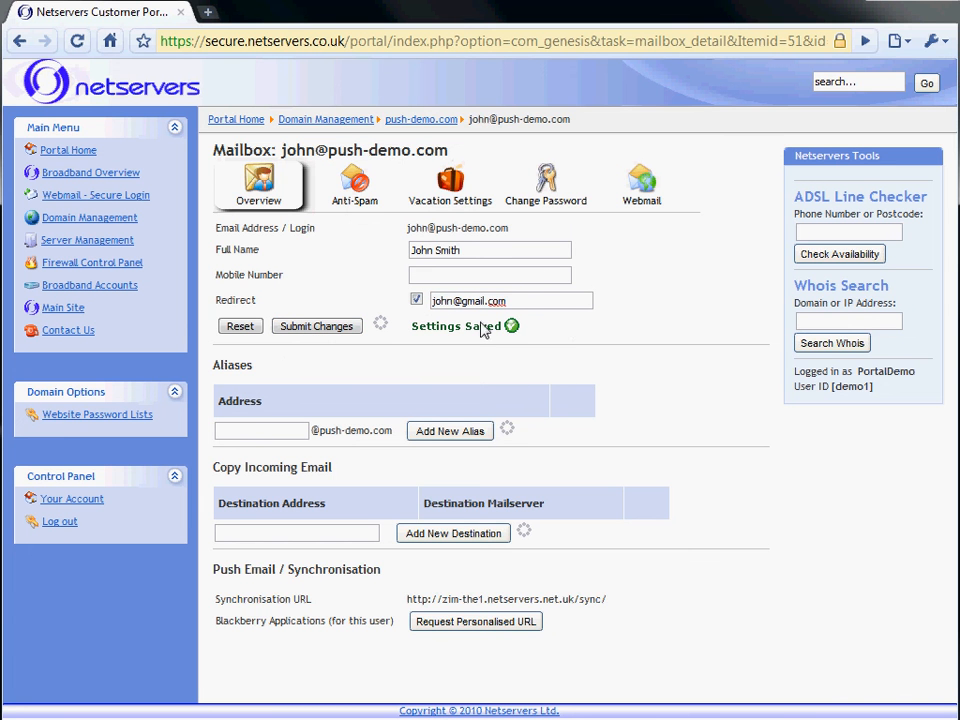
pyautogui.click(525, 300)
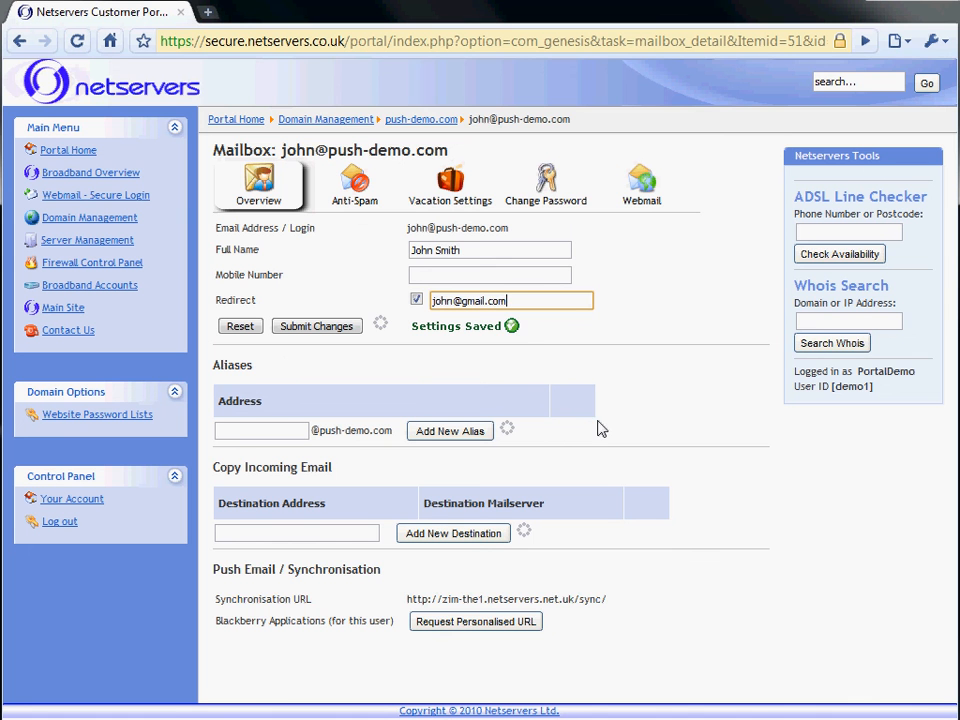
pyautogui.click(416, 299)
pyautogui.click(318, 326)
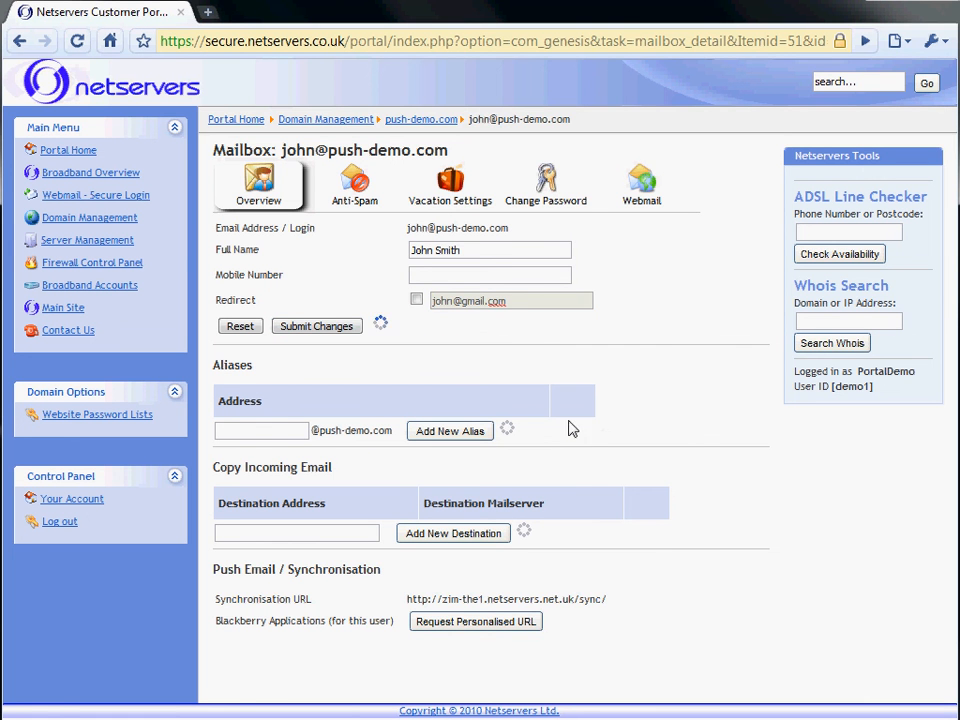
# Add two aliases to the mailbox: a full-name alias and an edited variant of it
pyautogui.click(248, 439)
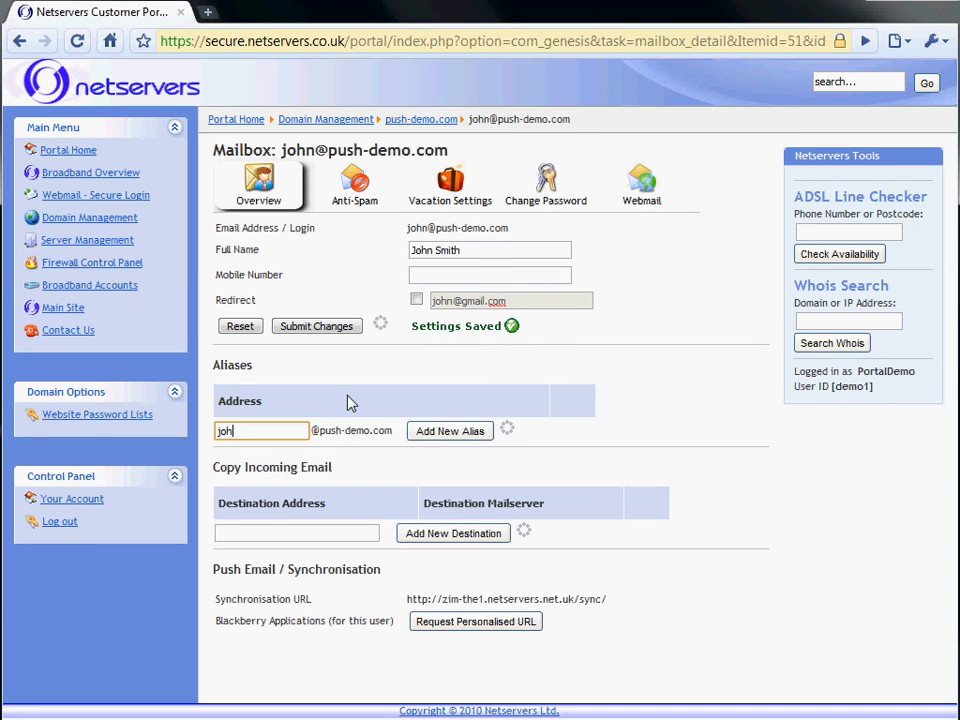
pyautogui.press('Return')
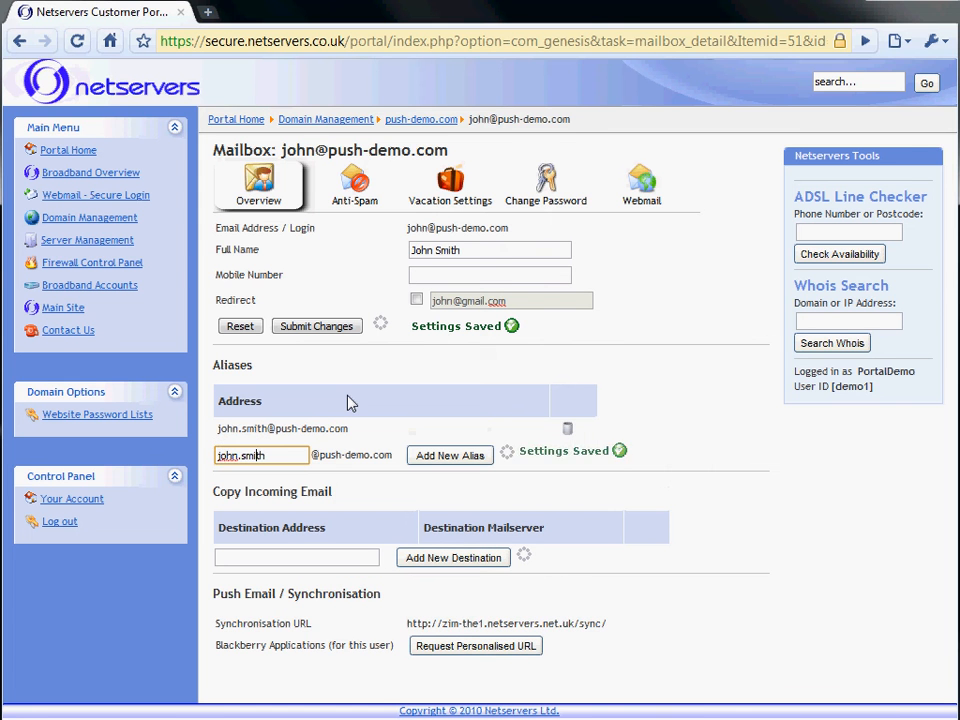
pyautogui.press('Left')
pyautogui.press('Left')
pyautogui.press('Left')
pyautogui.press('Left')
pyautogui.press('Left')
pyautogui.press('BackSpace')
pyautogui.press('BackSpace')
pyautogui.press('BackSpace')
pyautogui.press('BackSpace')
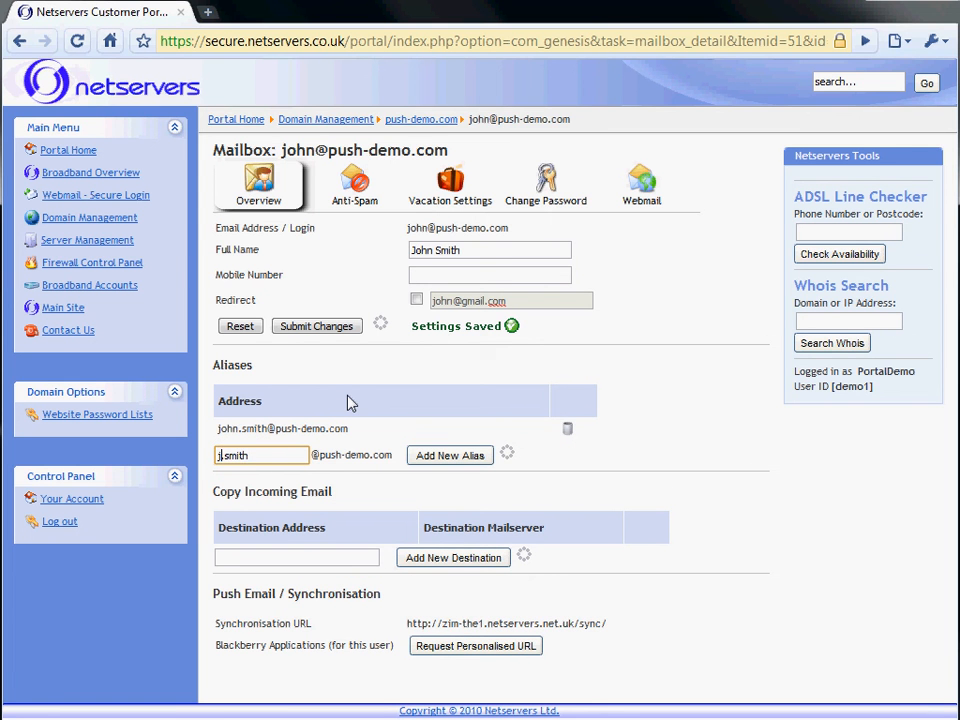
pyautogui.press('Return')
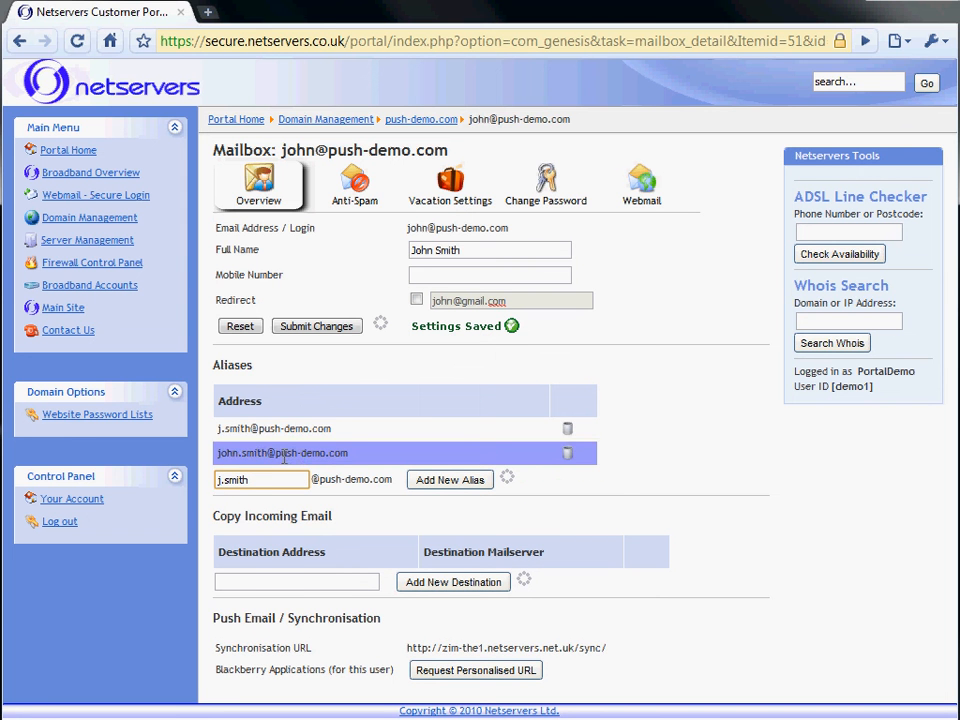
# Add two external e-mail addresses to the Copy Incoming Email list
pyautogui.click(281, 585)
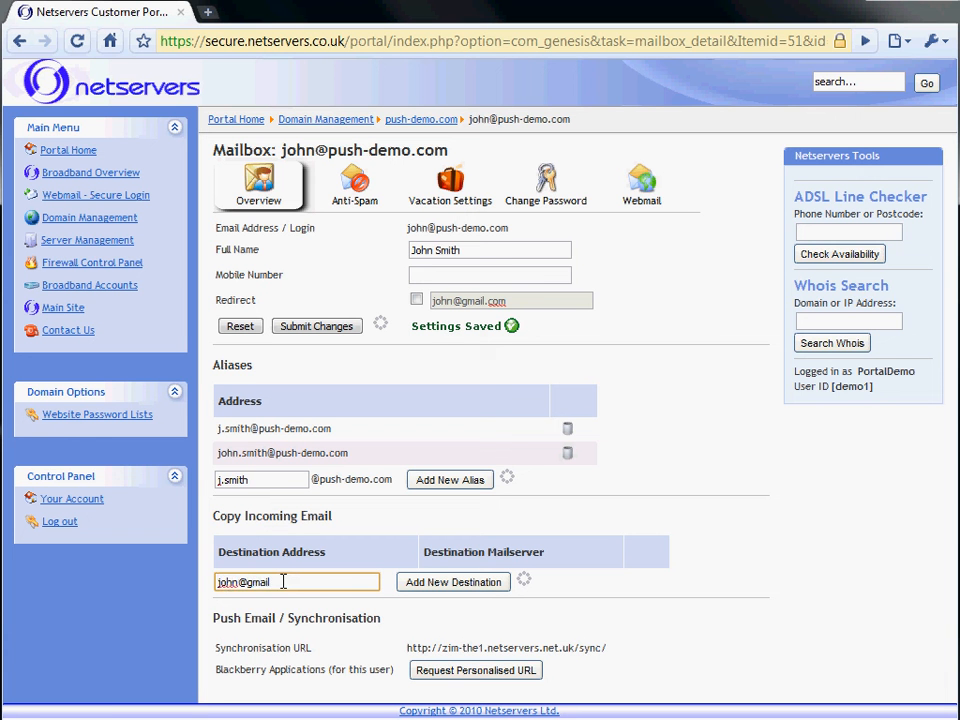
pyautogui.press('Return')
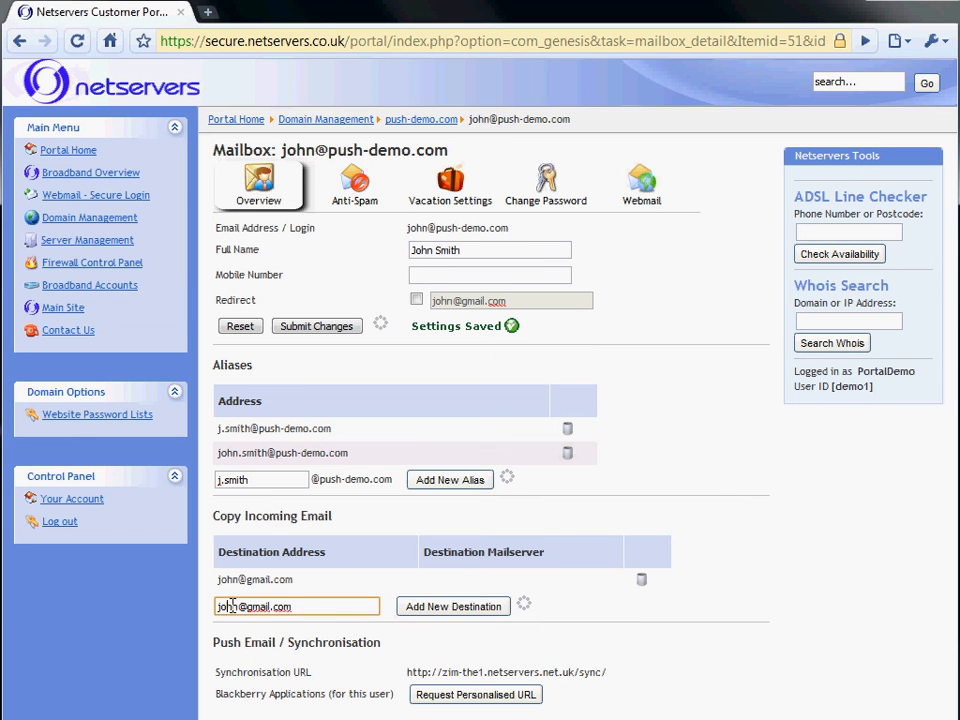
pyautogui.write('2')
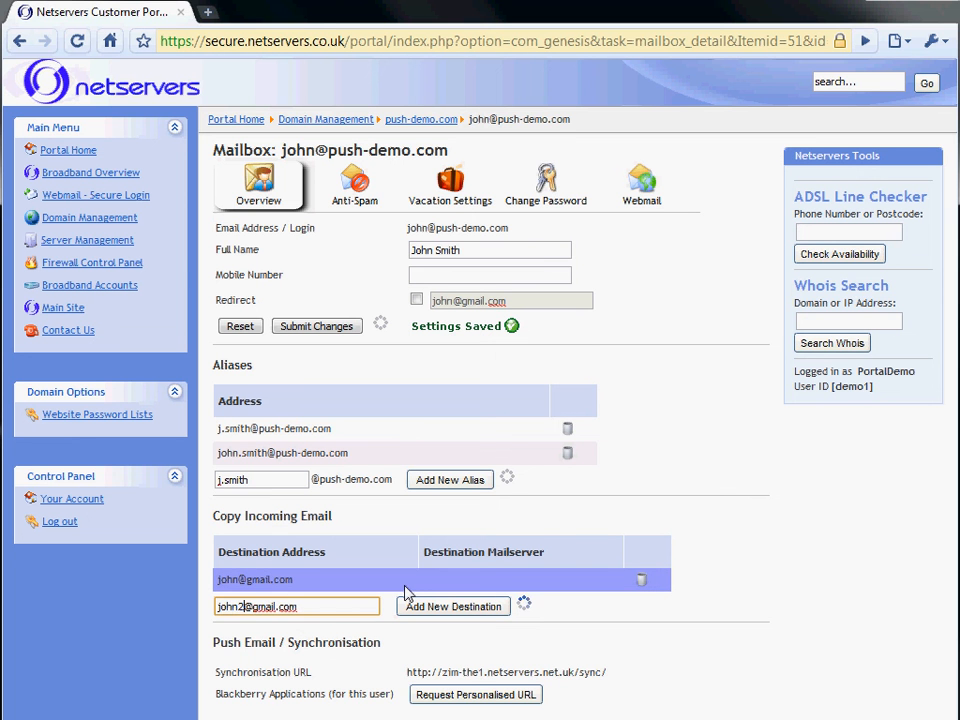
pyautogui.press('Return')
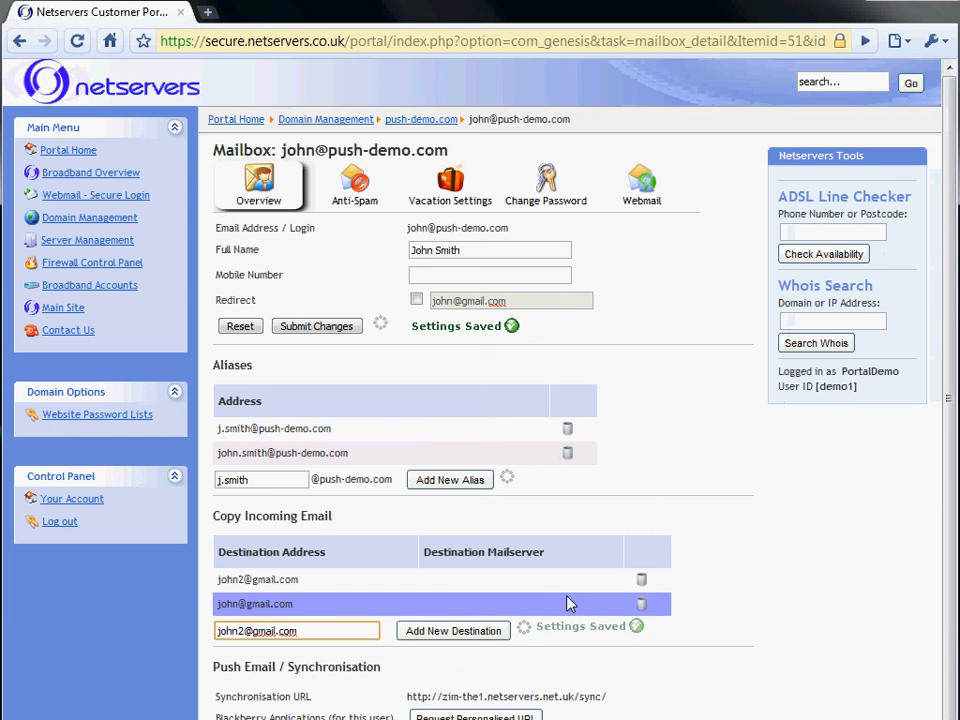
# Delete both Copy Incoming Email destinations, confirming each removal with OK
pyautogui.click(643, 605)
pyautogui.click(543, 408)
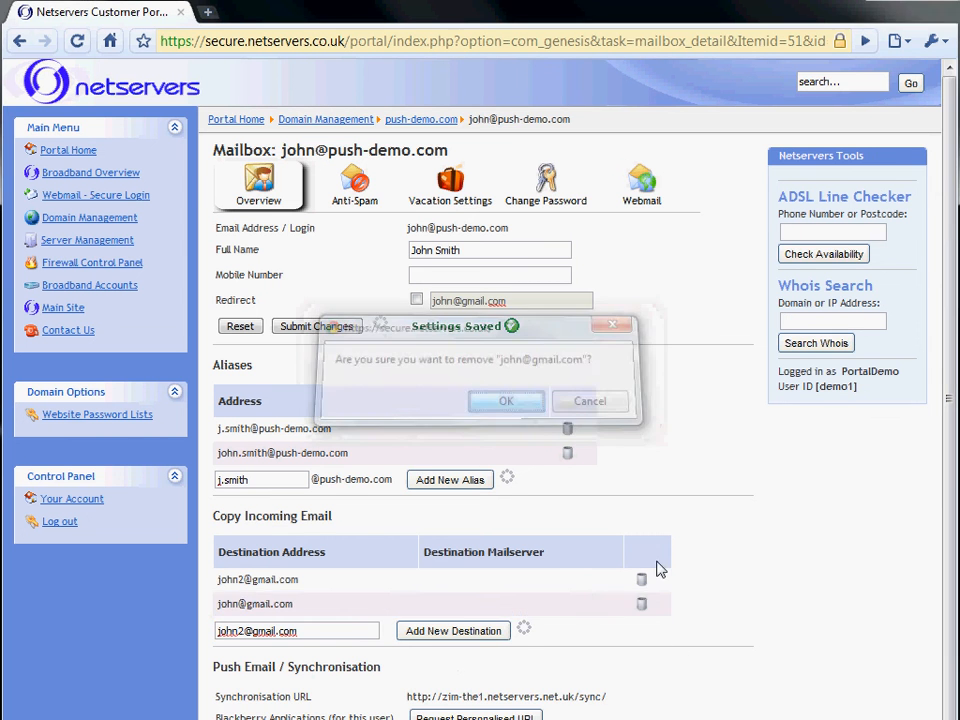
pyautogui.click(643, 580)
pyautogui.click(505, 418)
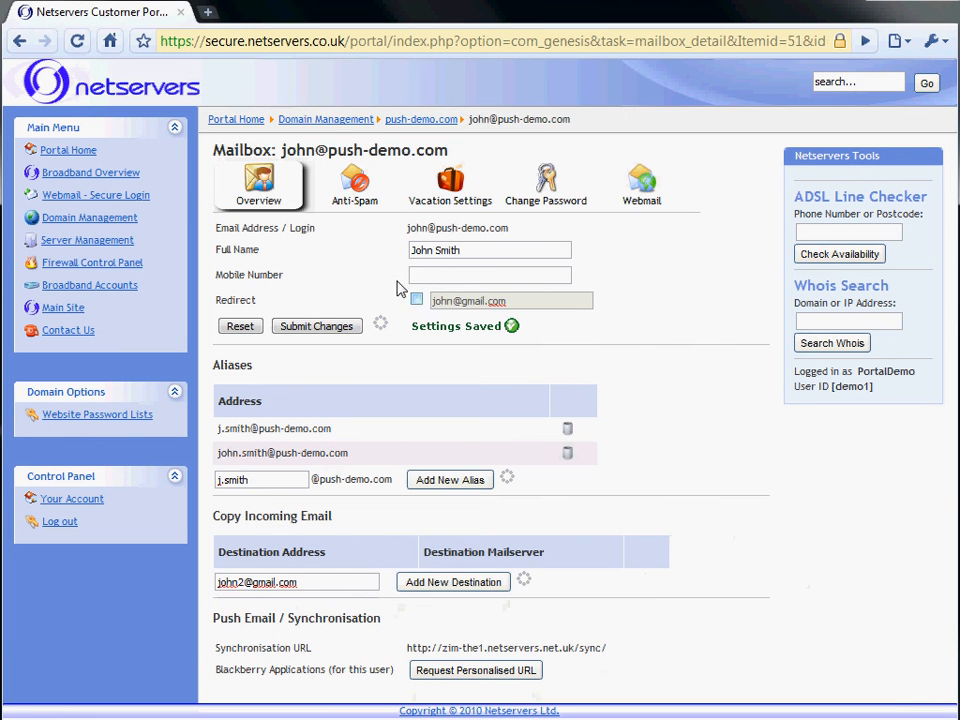
pyautogui.click(350, 170)
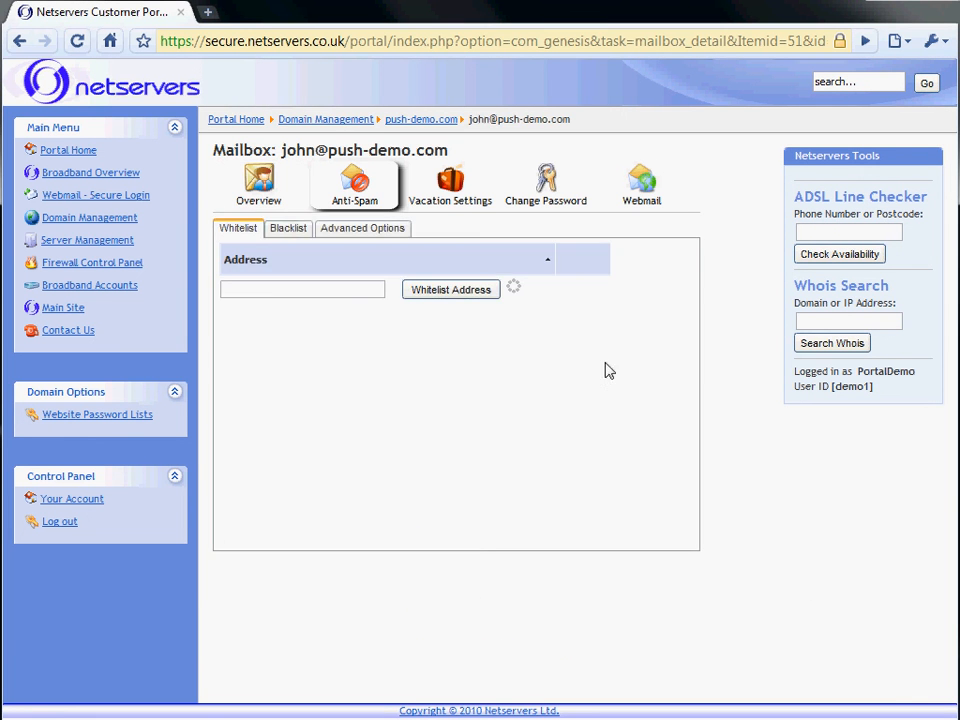
# Check the mailbox's Blacklist and Whitelist tabs, then show its Advanced anti-spam options
pyautogui.click(294, 232)
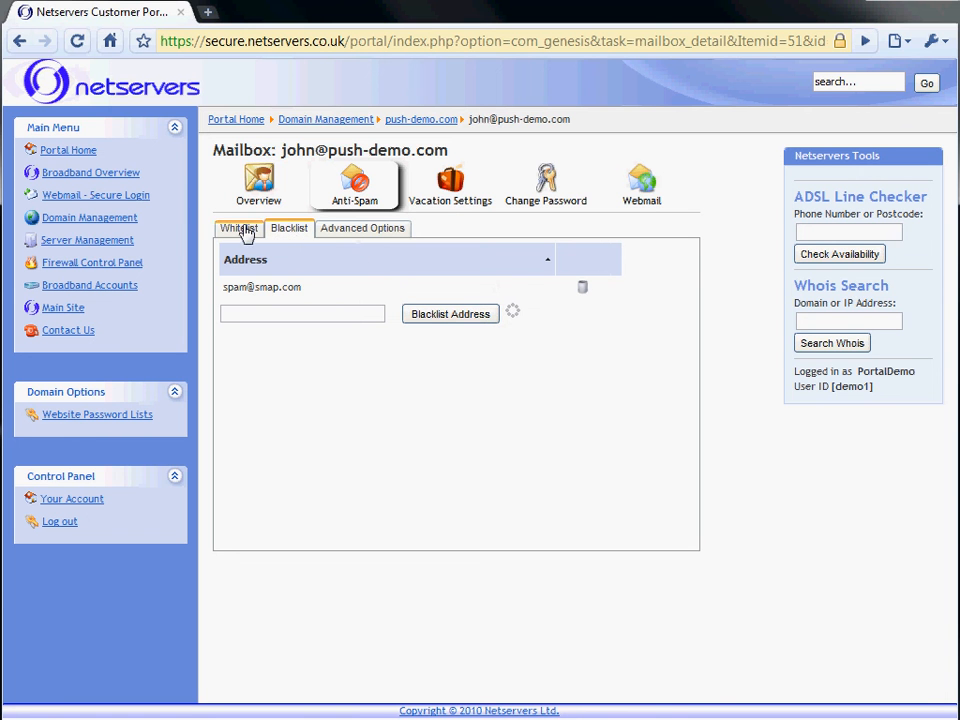
pyautogui.click(244, 233)
pyautogui.click(286, 231)
pyautogui.click(345, 230)
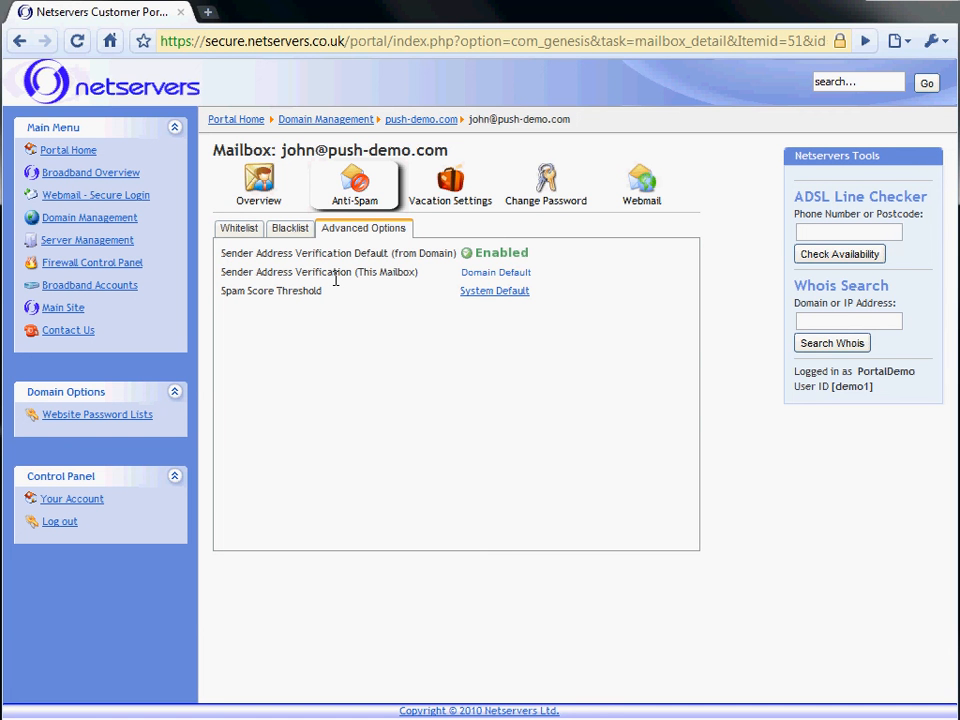
pyautogui.click(497, 291)
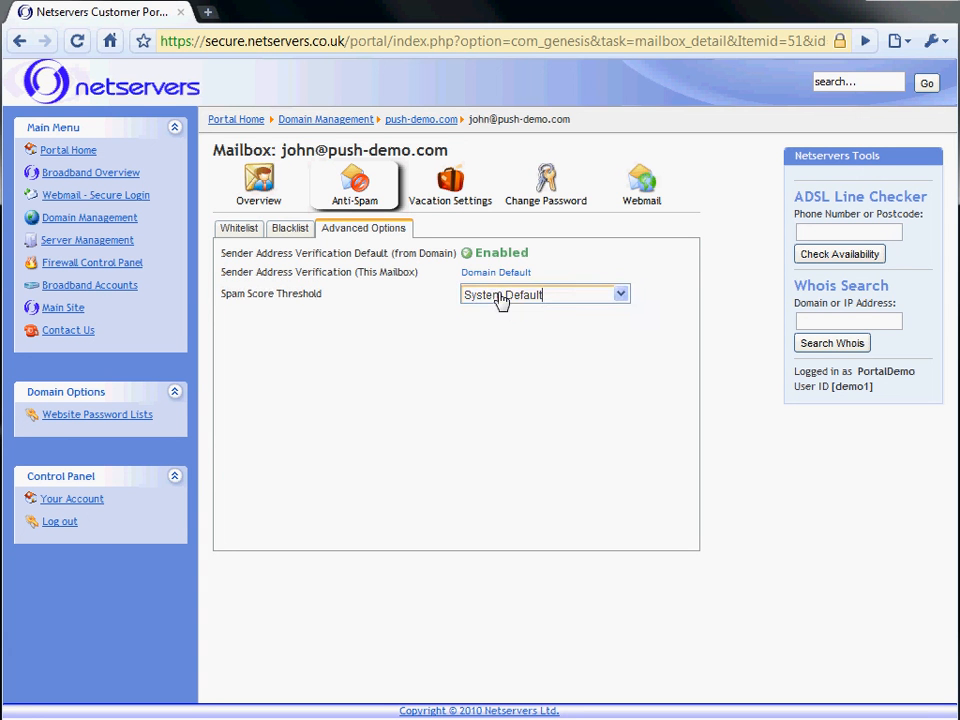
pyautogui.click(578, 301)
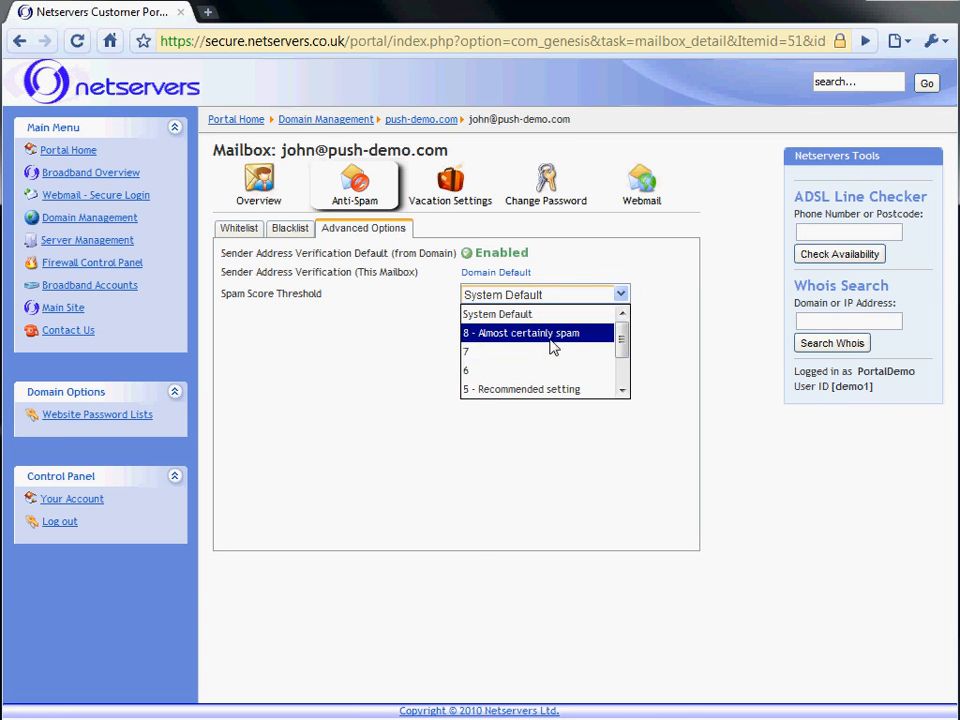
pyautogui.click(555, 344)
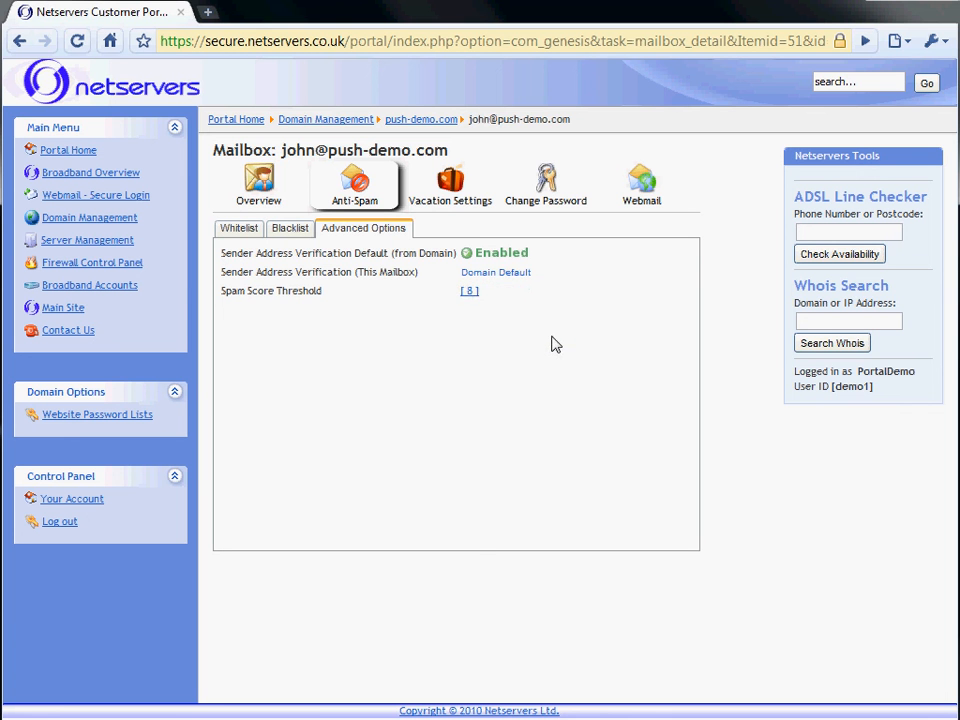
pyautogui.click(474, 304)
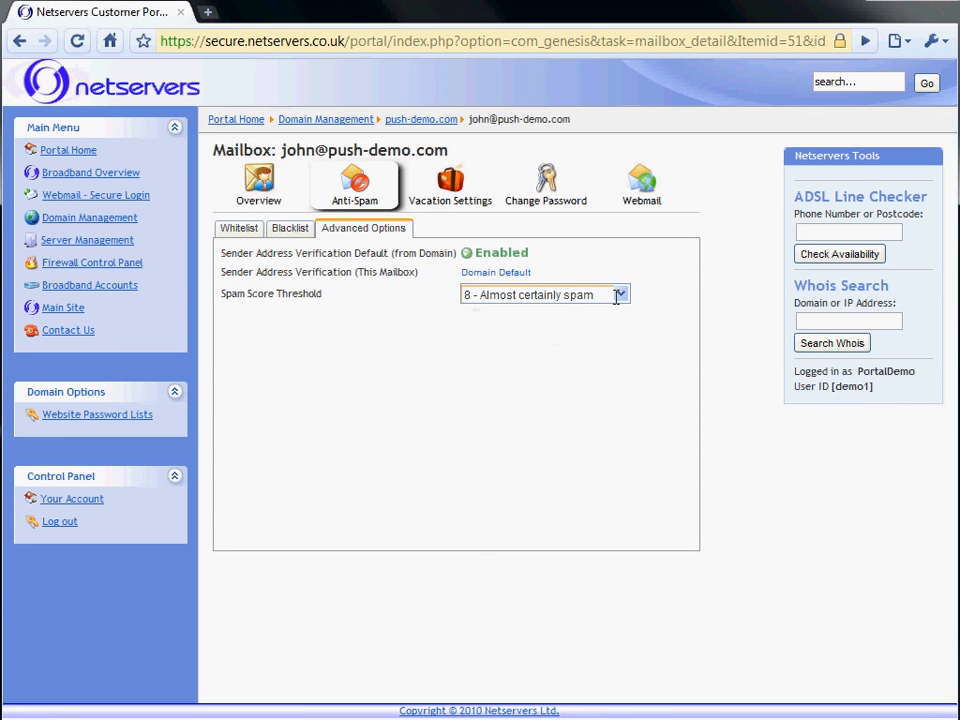
pyautogui.click(621, 296)
pyautogui.scroll(-1, 621, 388)
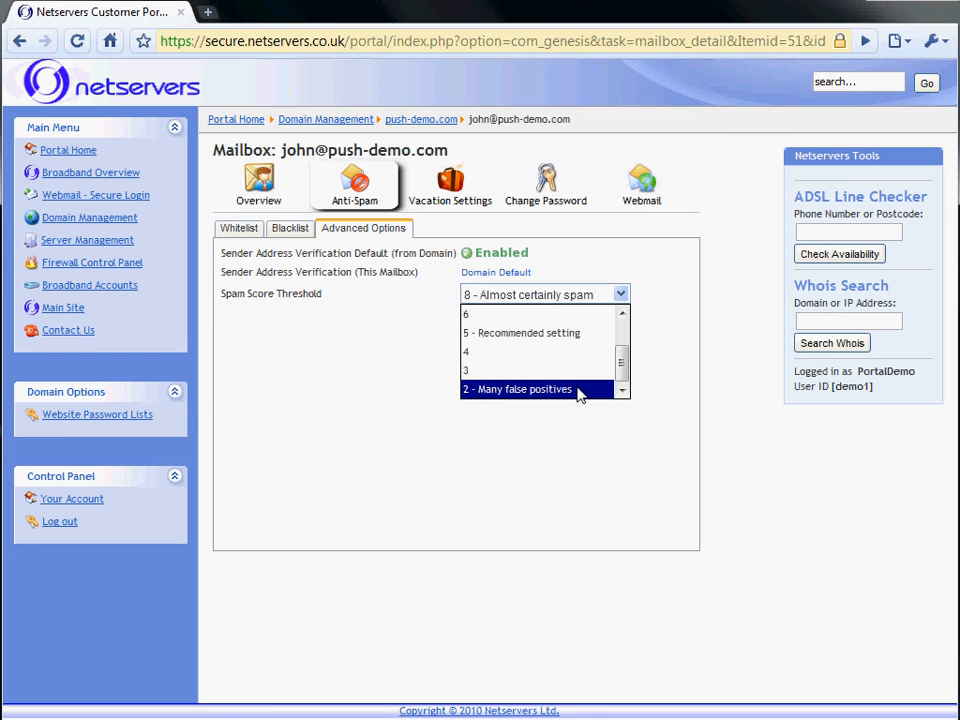
pyautogui.click(563, 337)
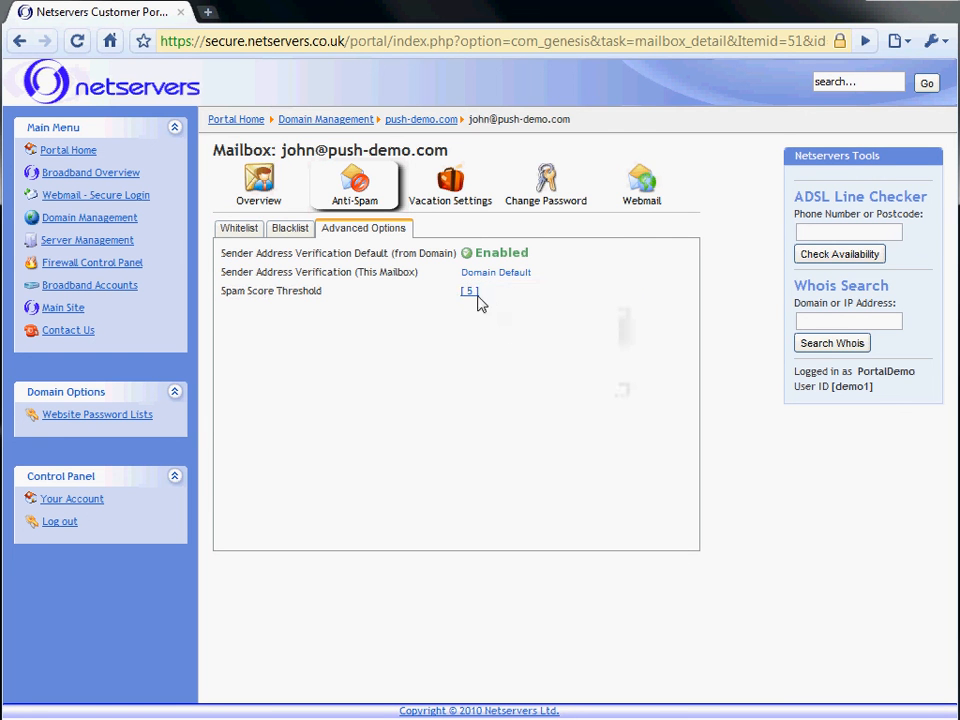
pyautogui.click(620, 295)
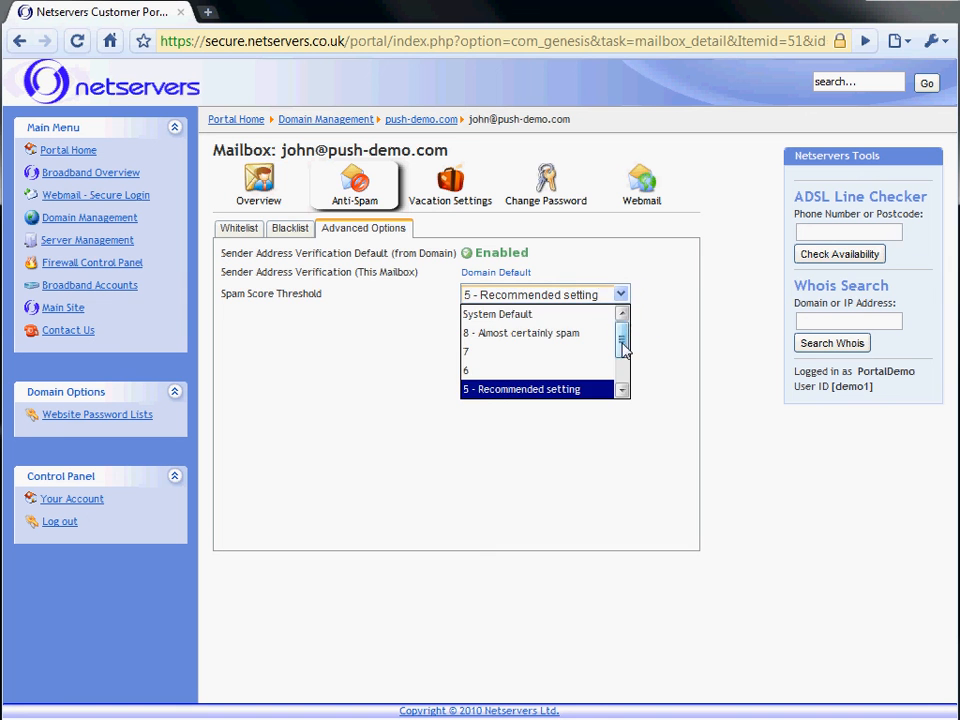
pyautogui.click(547, 316)
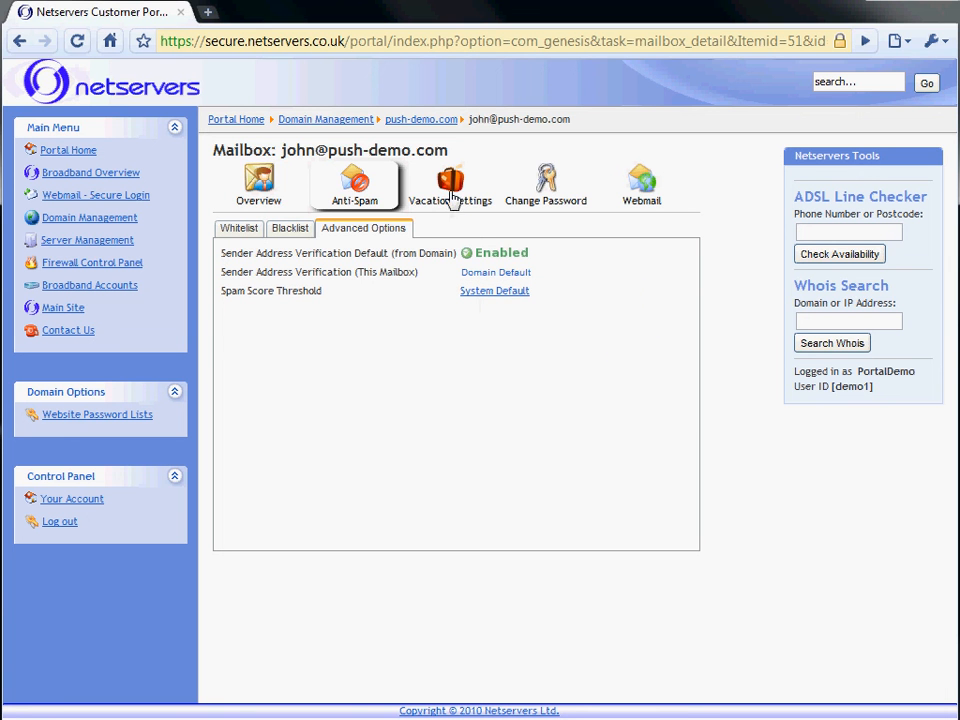
# Activate the mailbox's vacation message using the default subject, then return to the push-demo.com page
pyautogui.click(452, 198)
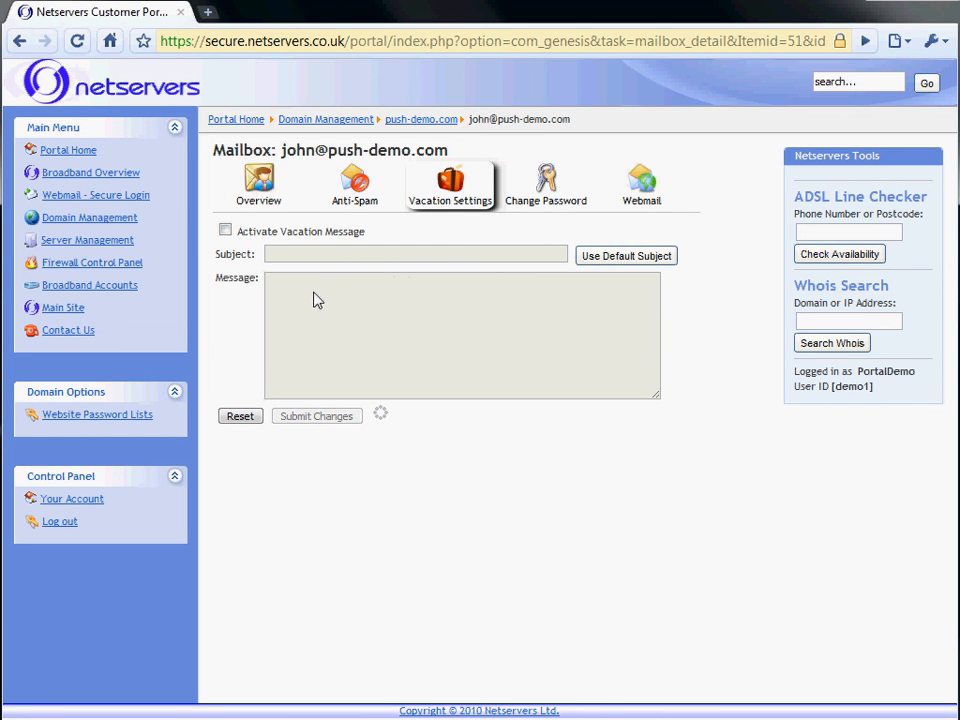
pyautogui.click(225, 229)
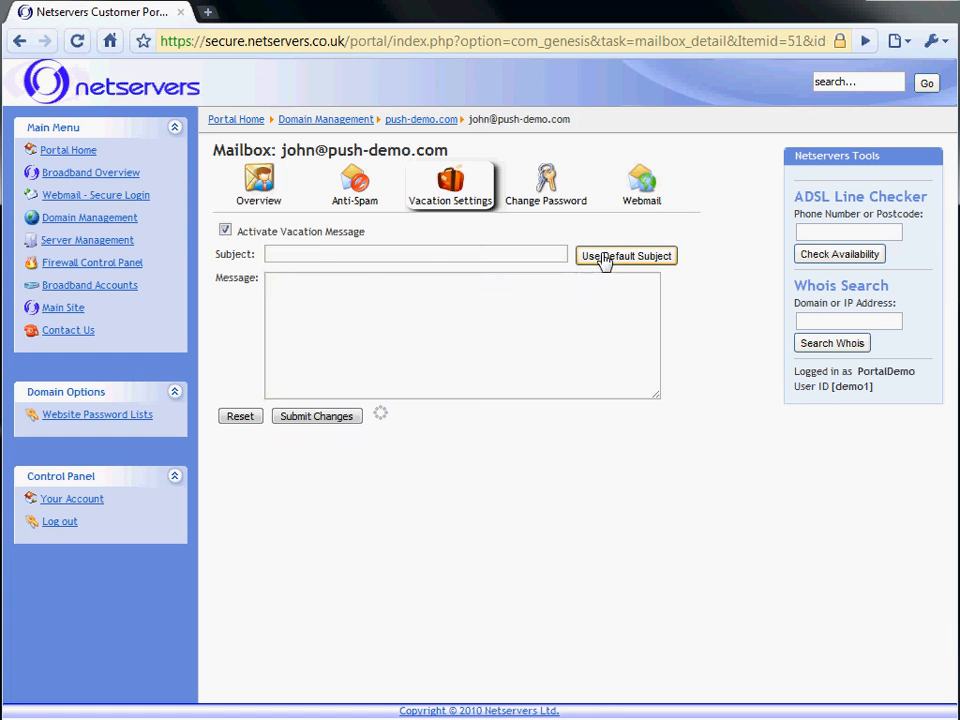
pyautogui.click(606, 262)
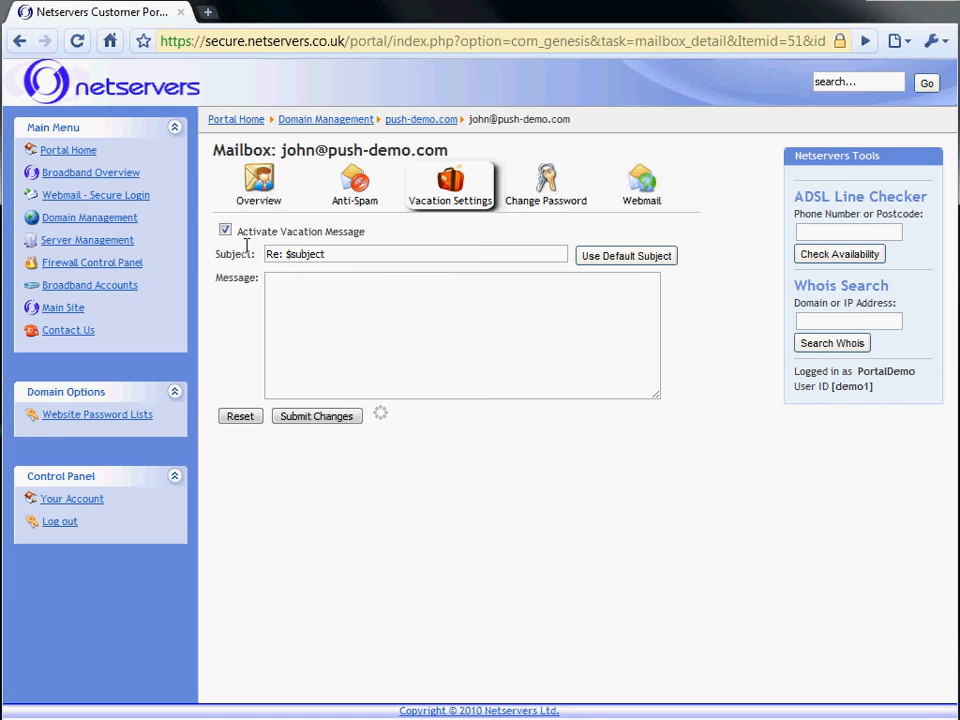
pyautogui.click(317, 305)
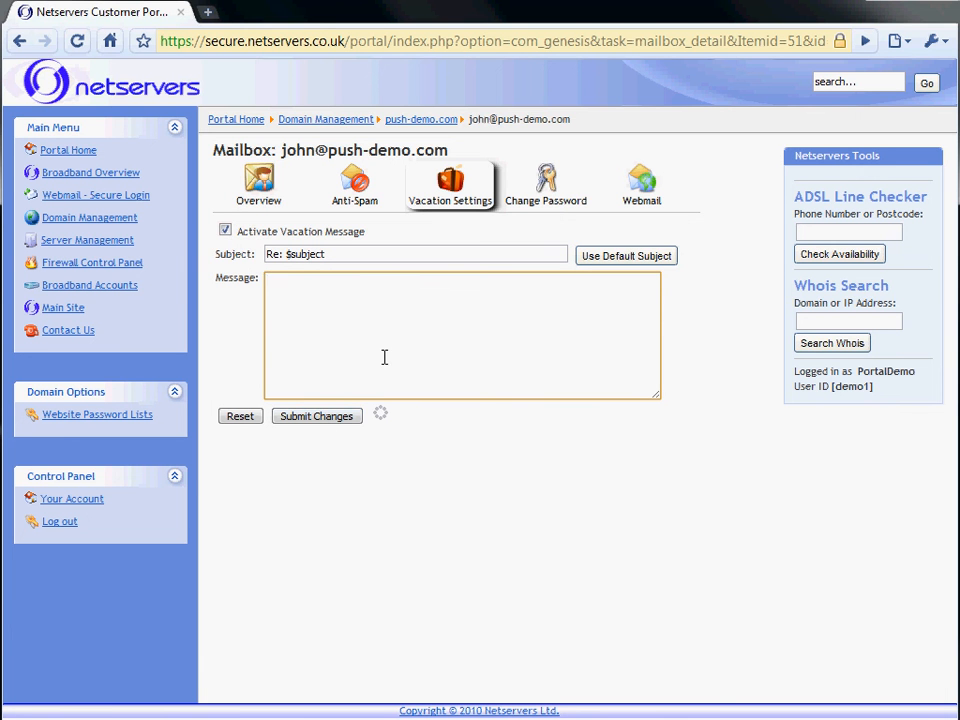
pyautogui.click(544, 182)
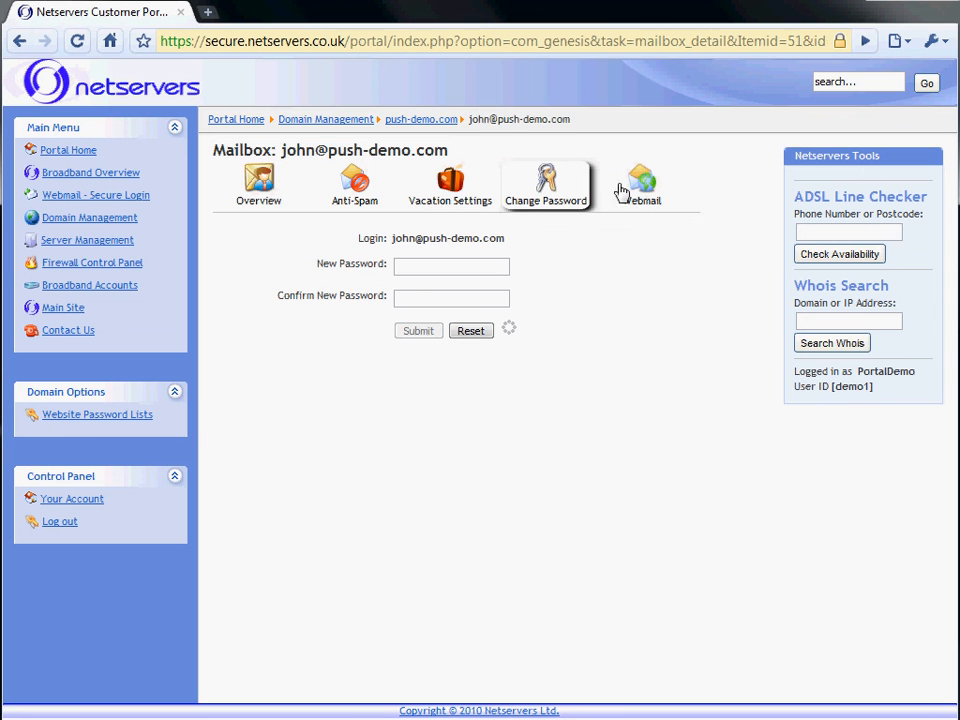
pyautogui.click(421, 121)
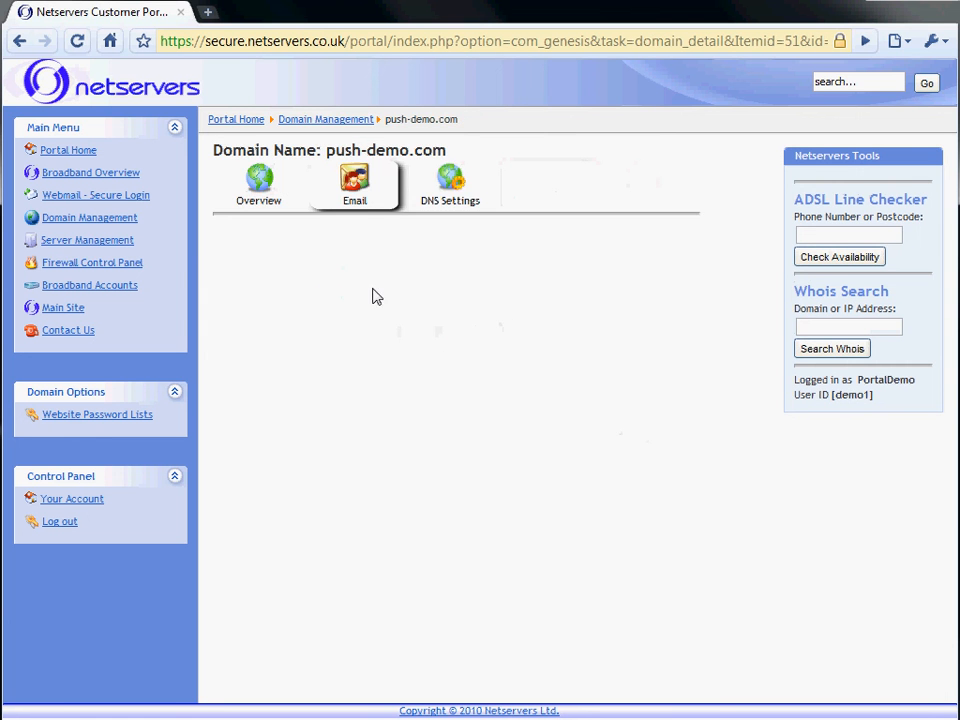
pyautogui.click(312, 314)
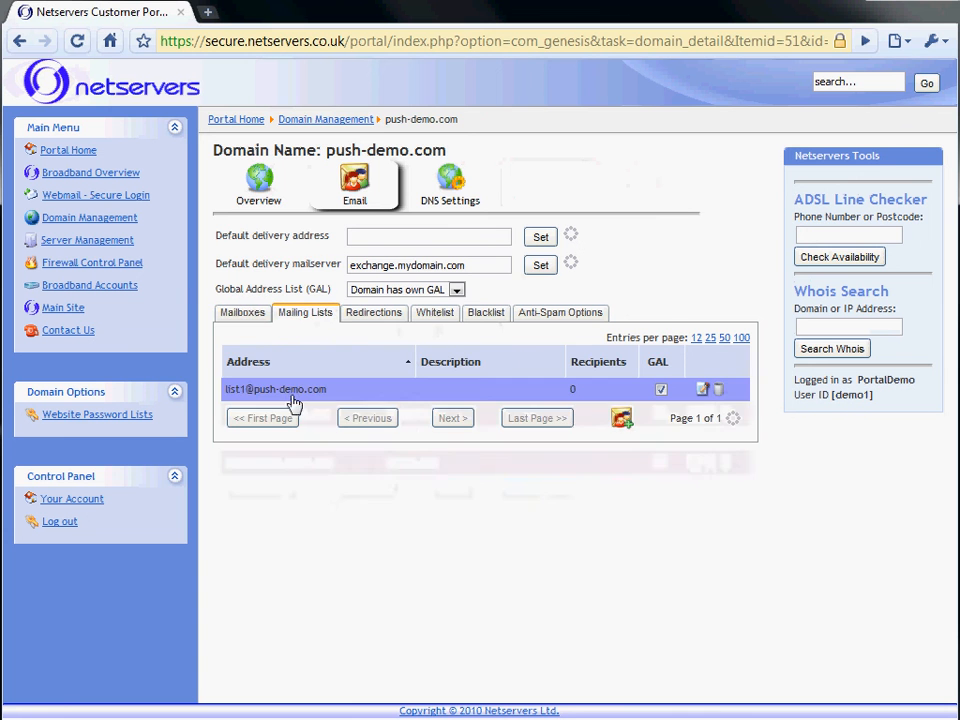
pyautogui.click(406, 391)
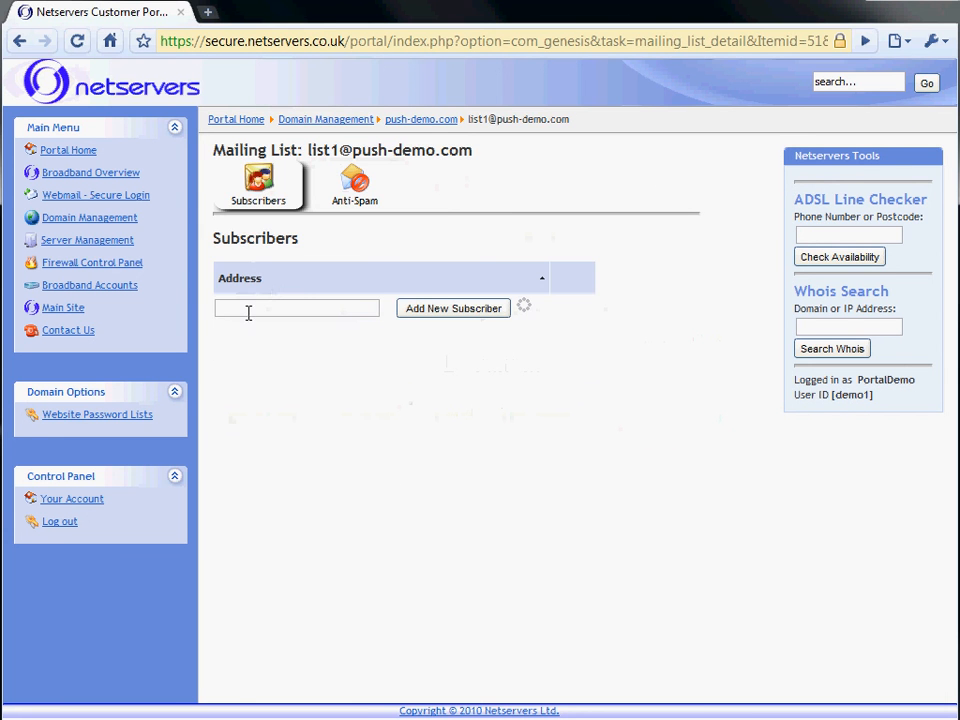
pyautogui.click(250, 311)
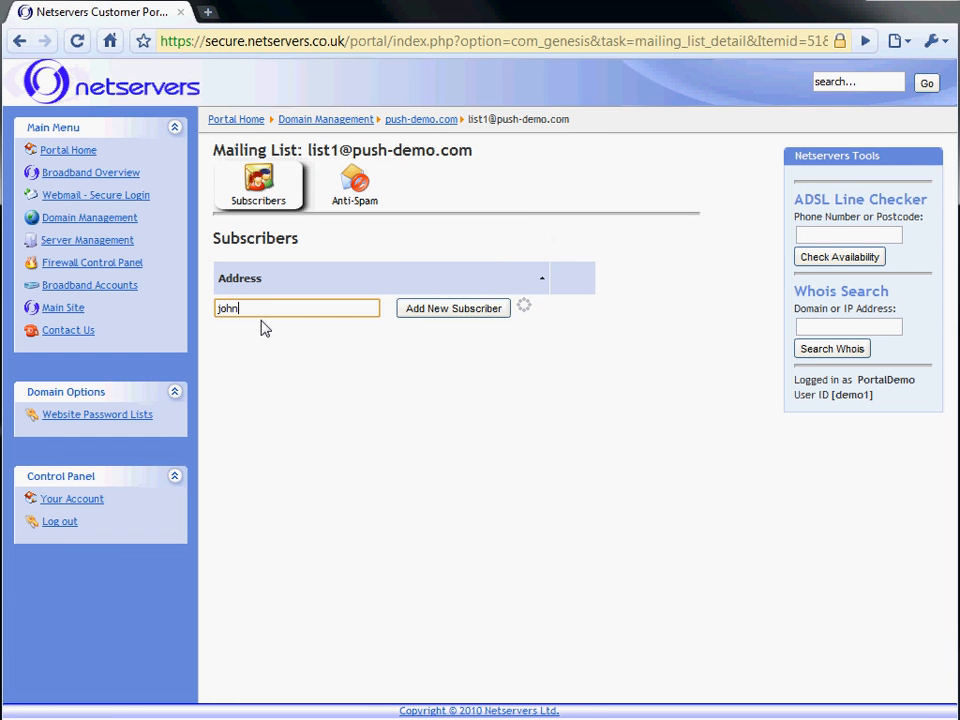
pyautogui.write('john')
pyautogui.press('Return')
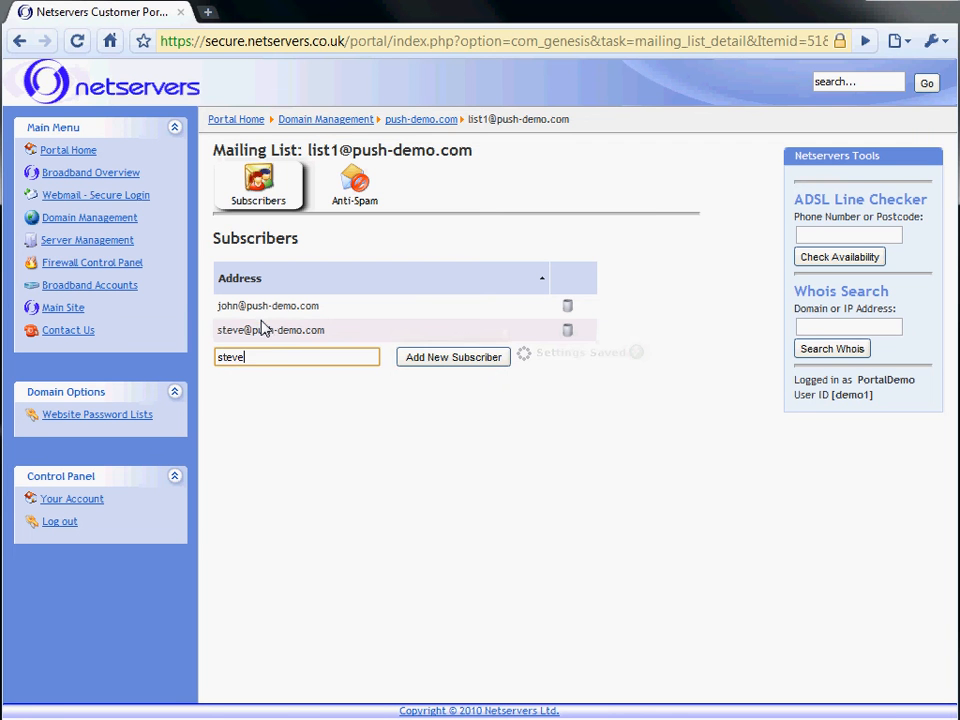
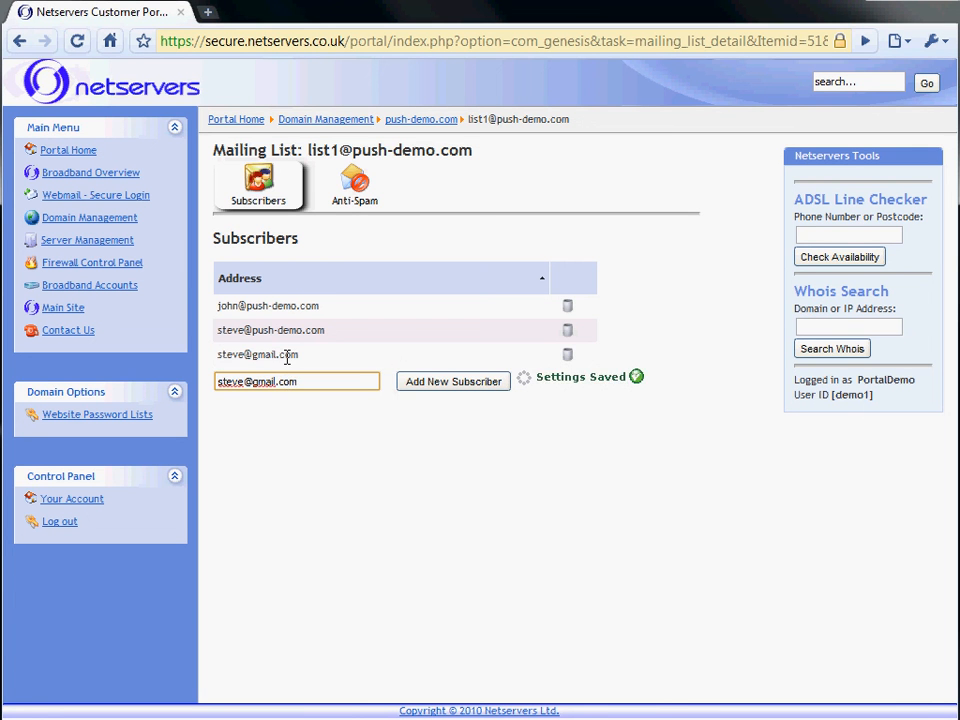
# Delete the gmail subscriber and the second push-demo.com subscriber from list1, confirming each
pyautogui.click(567, 356)
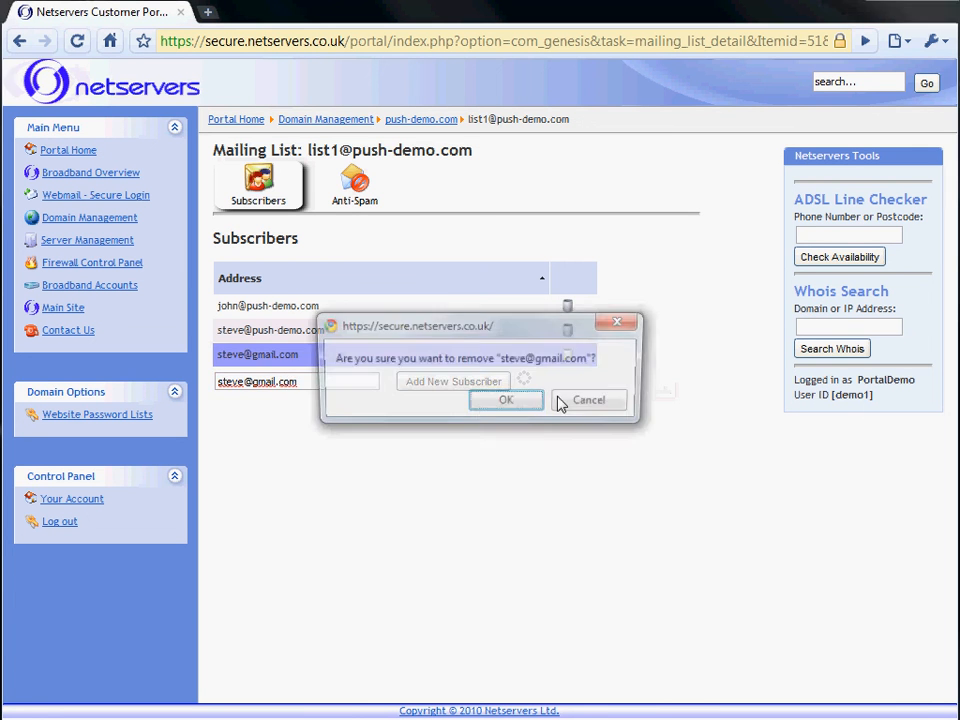
pyautogui.click(510, 403)
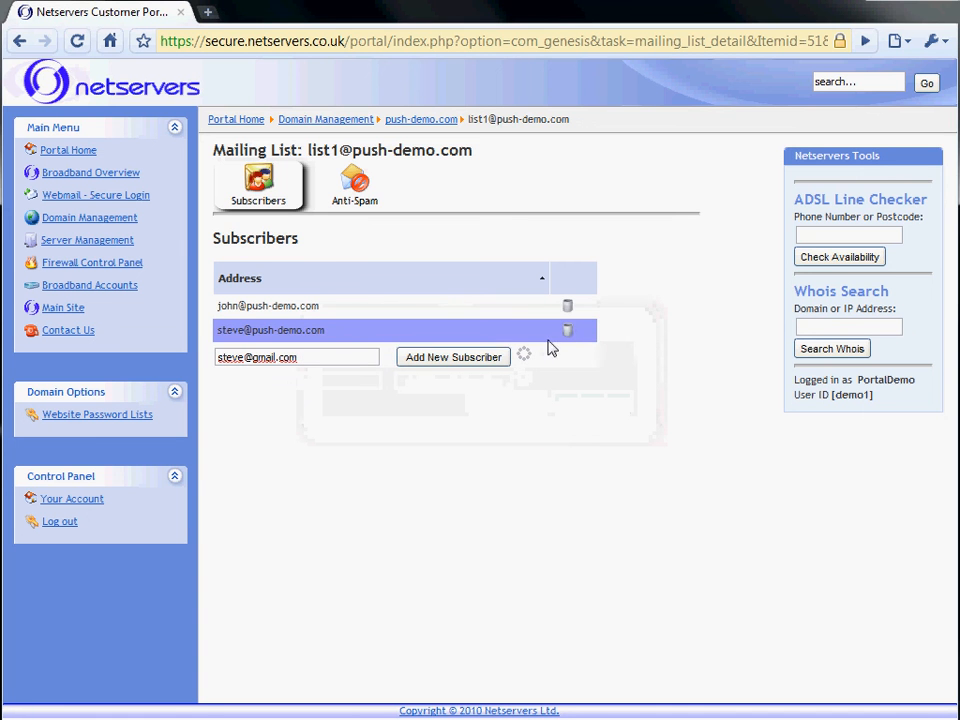
pyautogui.click(568, 331)
pyautogui.click(503, 400)
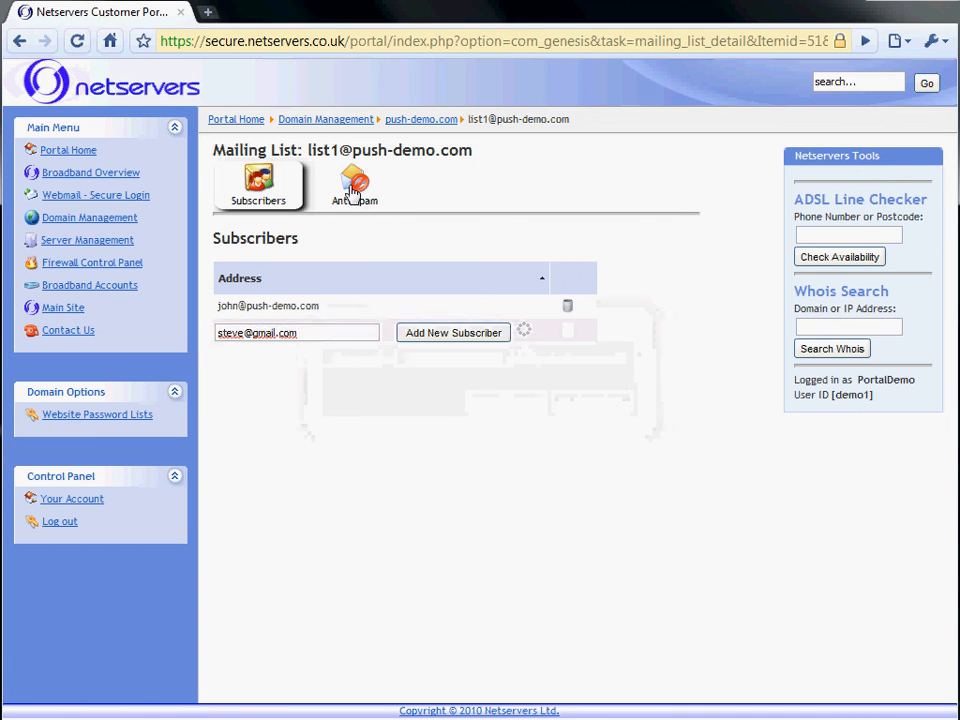
# Change list1's spam score threshold from System Default to 4, then return to push-demo.com
pyautogui.click(353, 195)
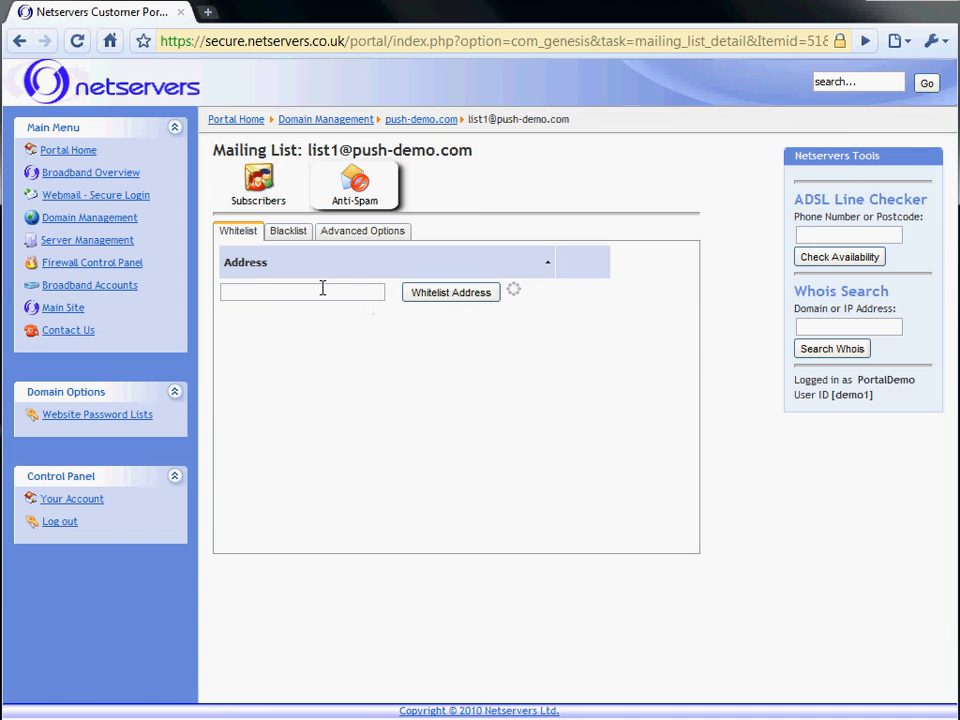
pyautogui.click(366, 232)
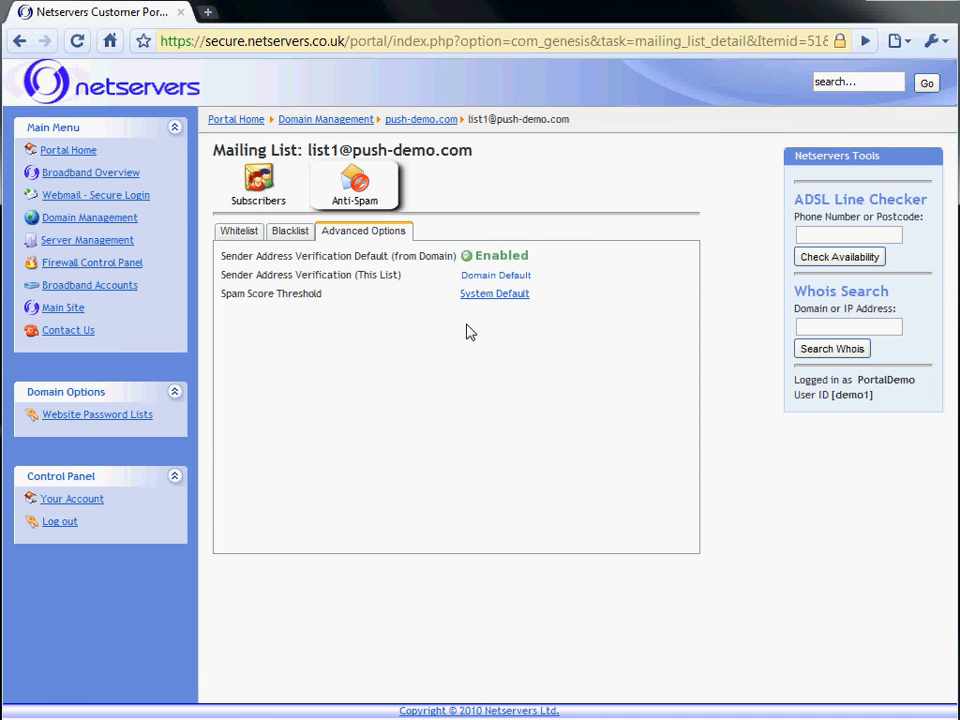
pyautogui.click(494, 294)
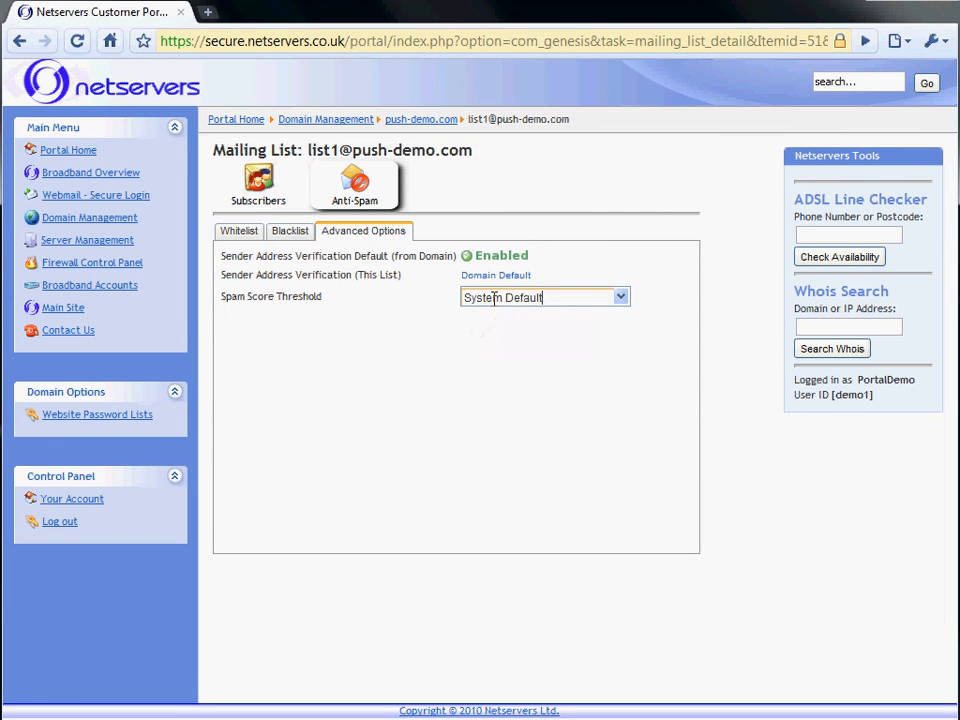
pyautogui.click(620, 298)
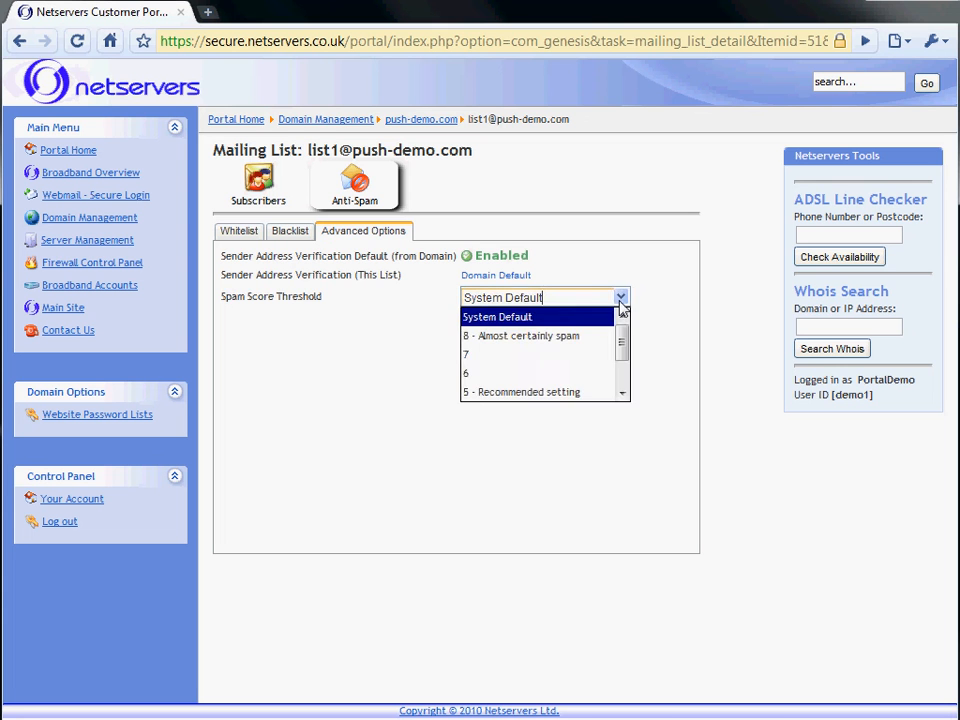
pyautogui.click(621, 394)
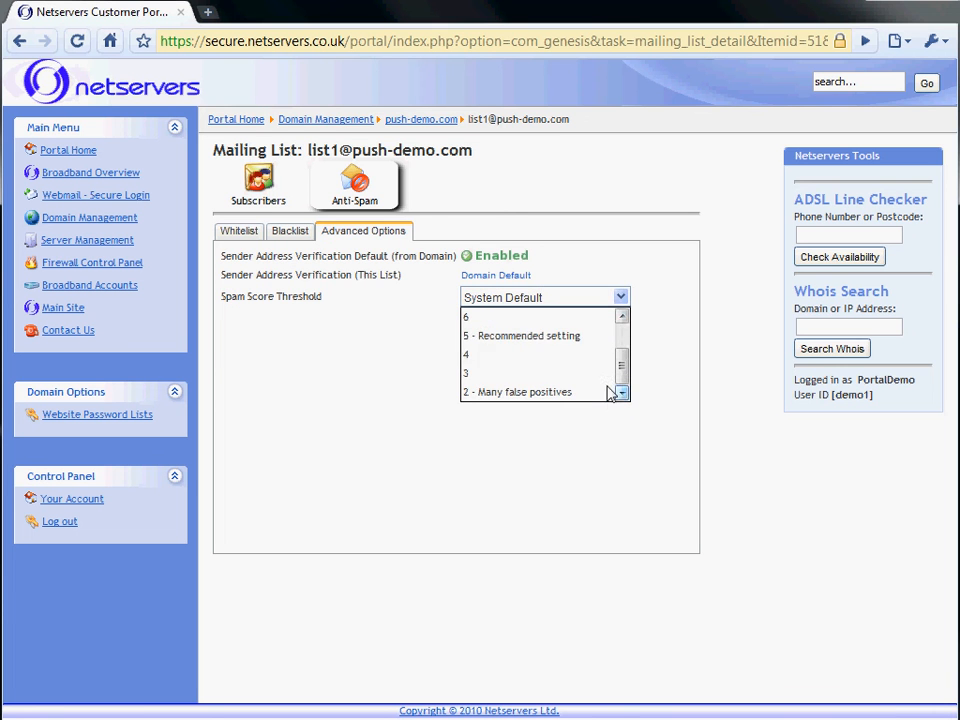
pyautogui.click(535, 356)
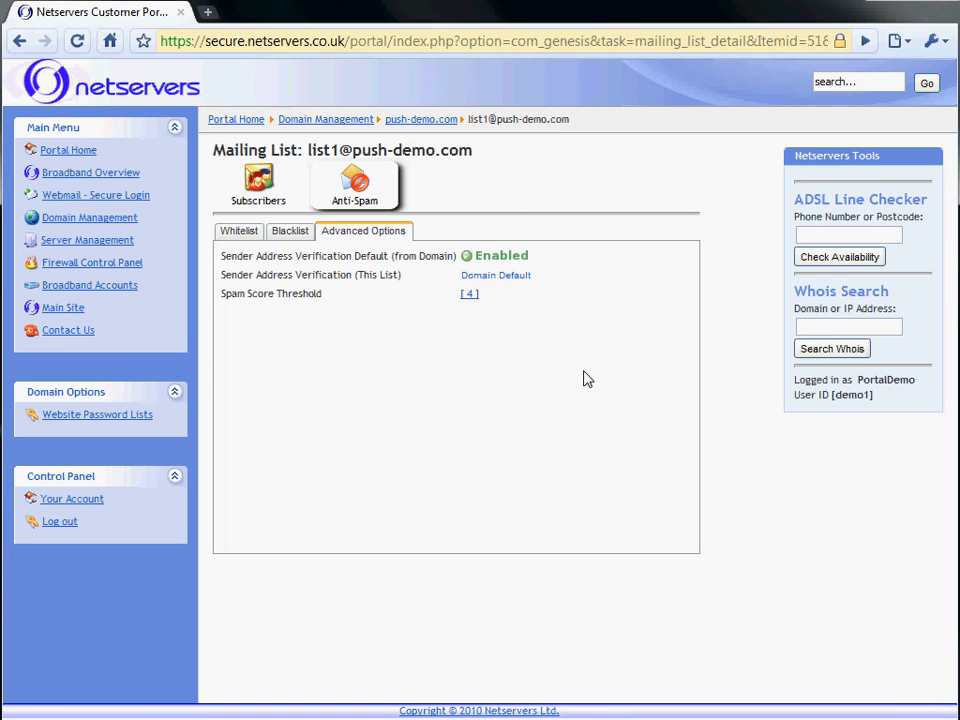
pyautogui.click(418, 124)
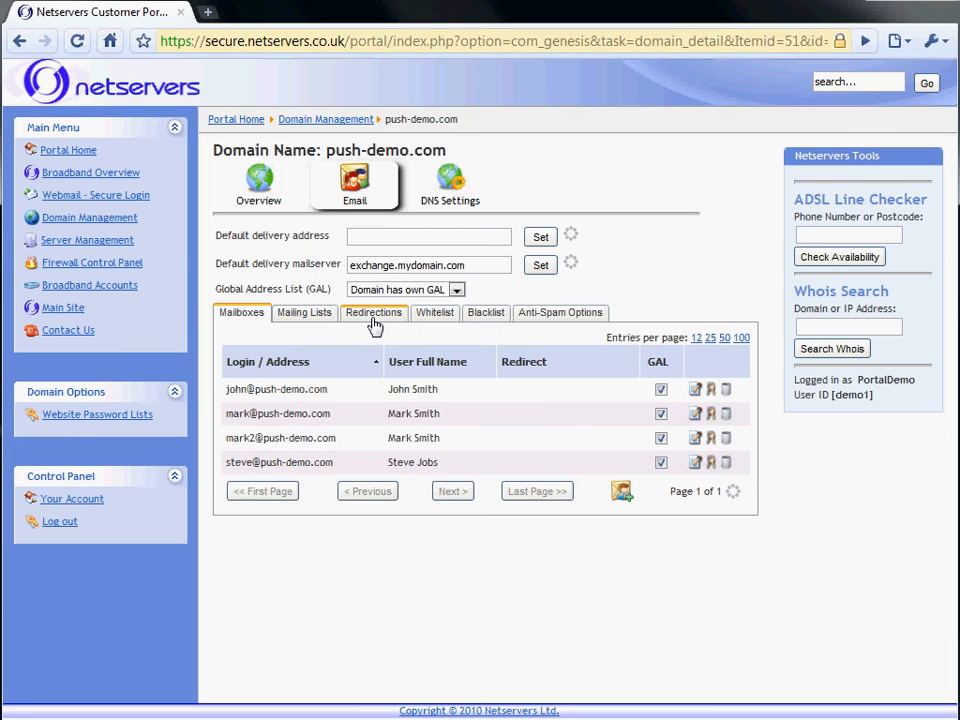
# Look through push-demo.com's Redirections, Mailboxes and Mailing Lists tabs
pyautogui.click(372, 318)
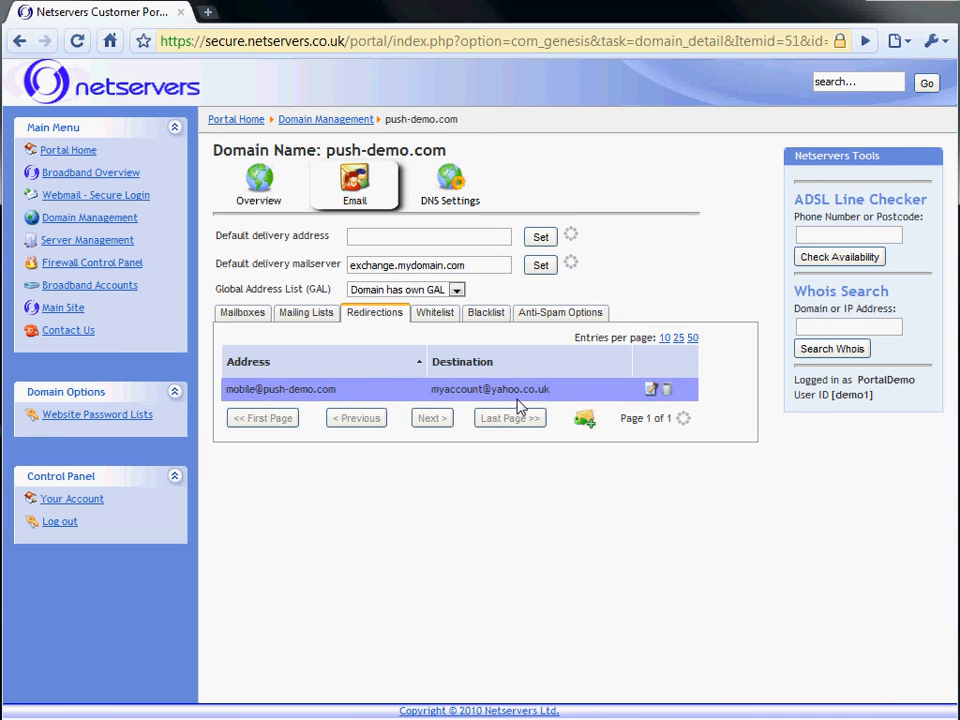
pyautogui.click(236, 318)
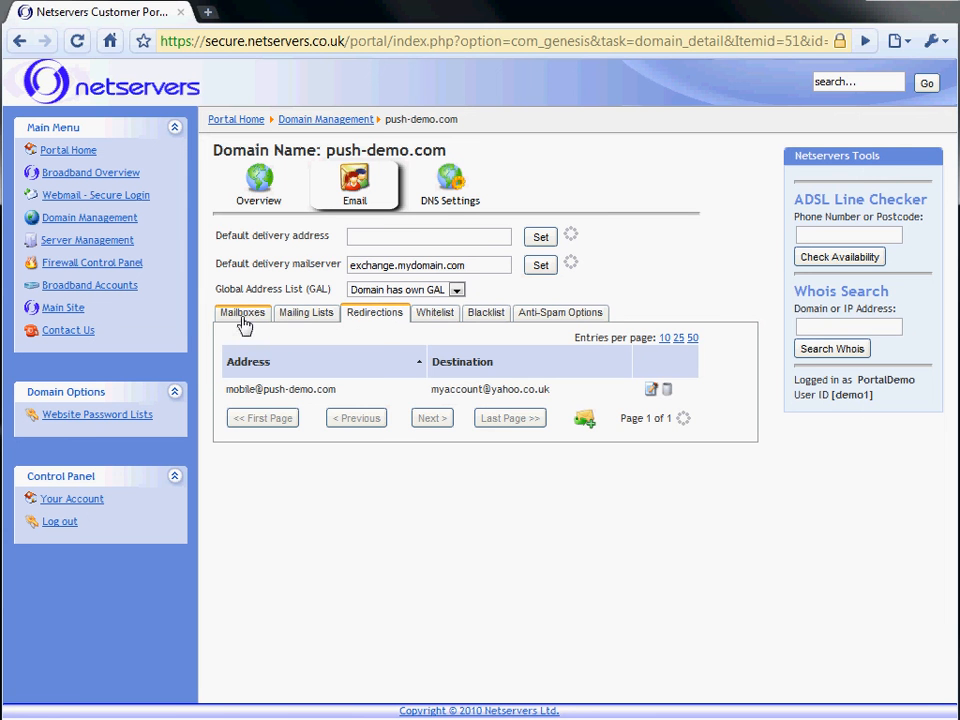
pyautogui.click(242, 316)
pyautogui.click(303, 316)
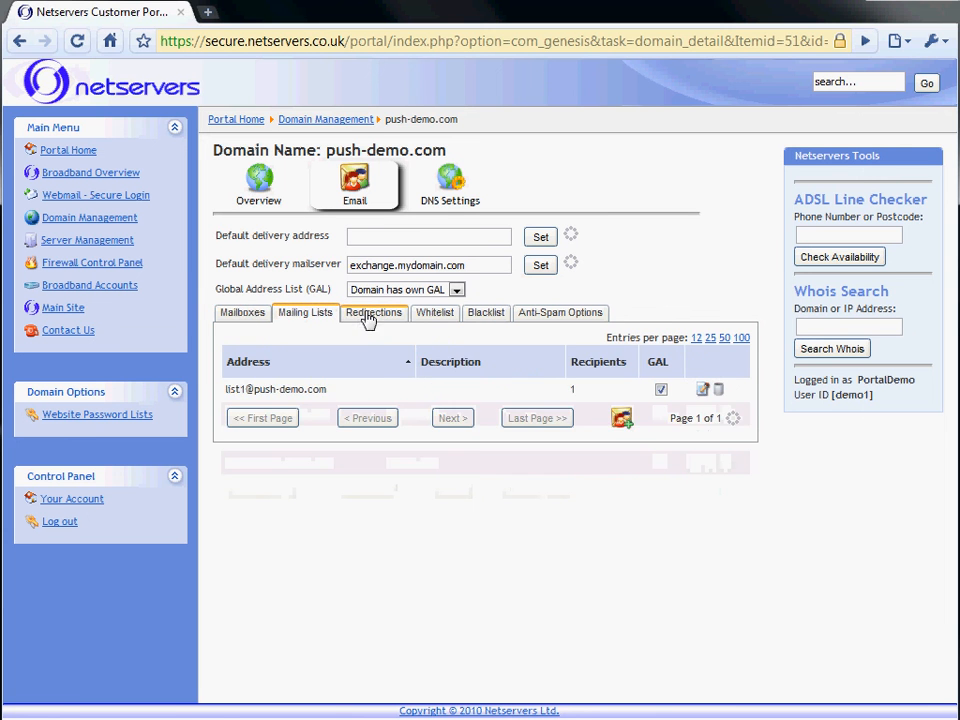
pyautogui.click(366, 318)
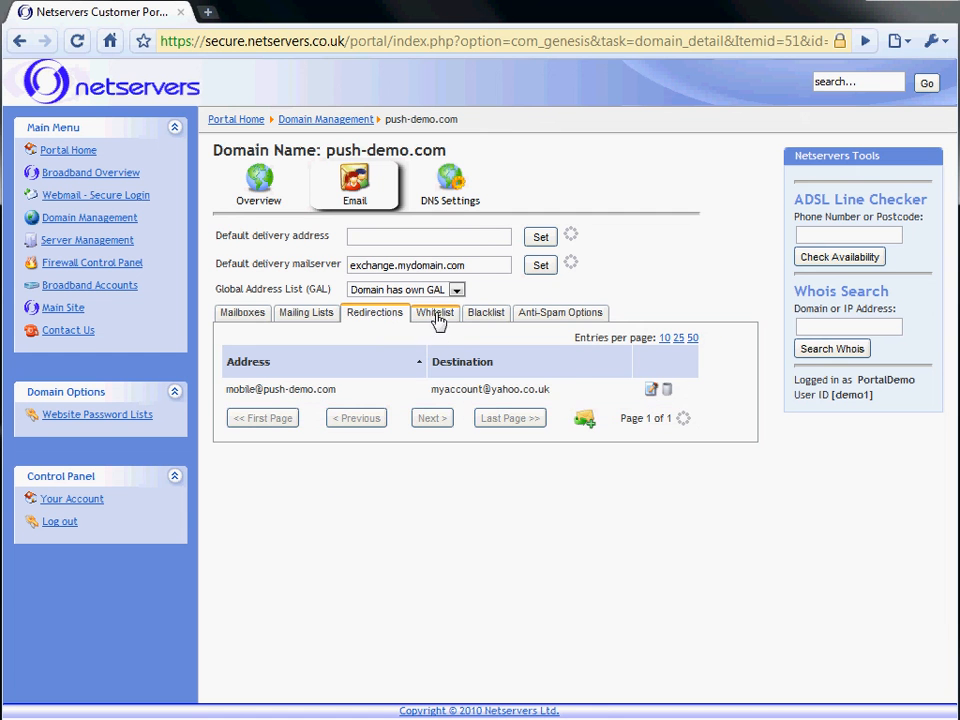
# Inspect the domain's Whitelist and blacklisted spammer entry, ending on Anti-Spam Options
pyautogui.click(434, 316)
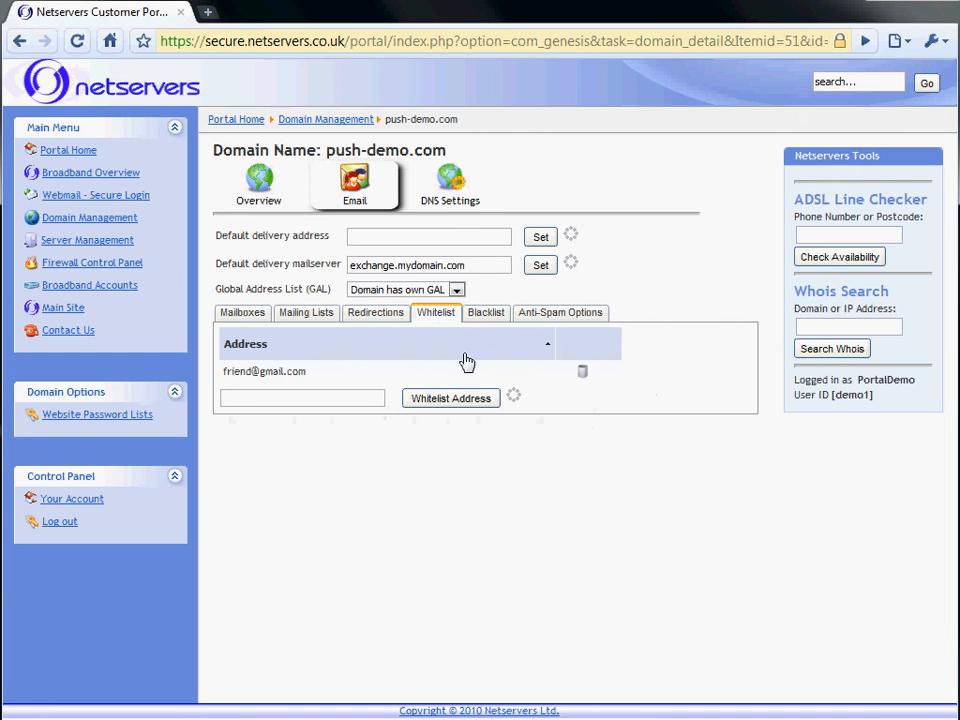
pyautogui.click(484, 317)
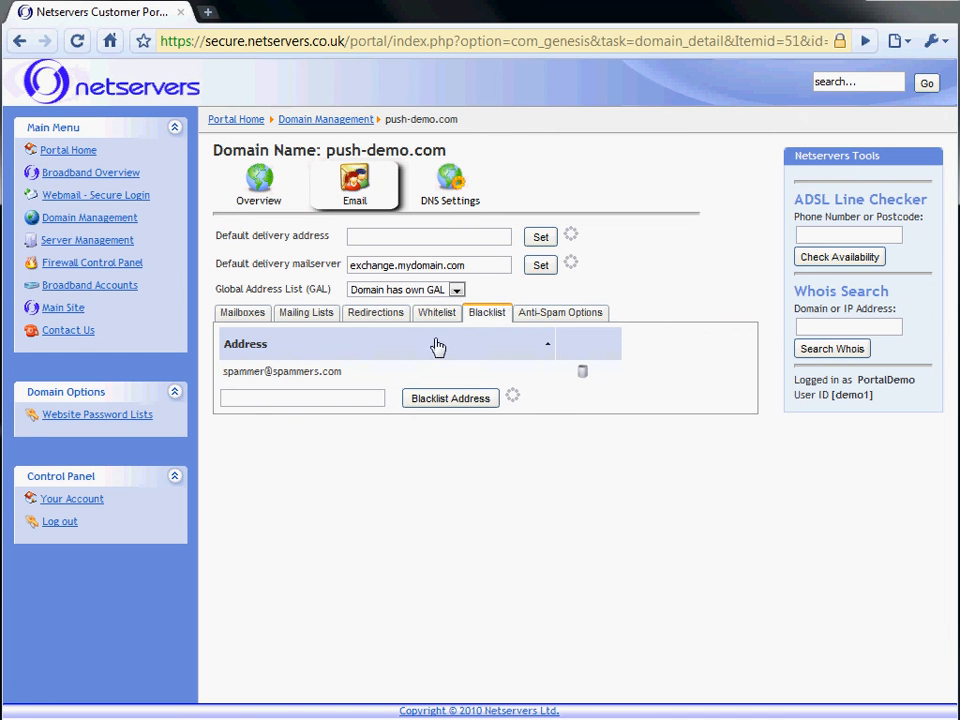
pyautogui.click(437, 313)
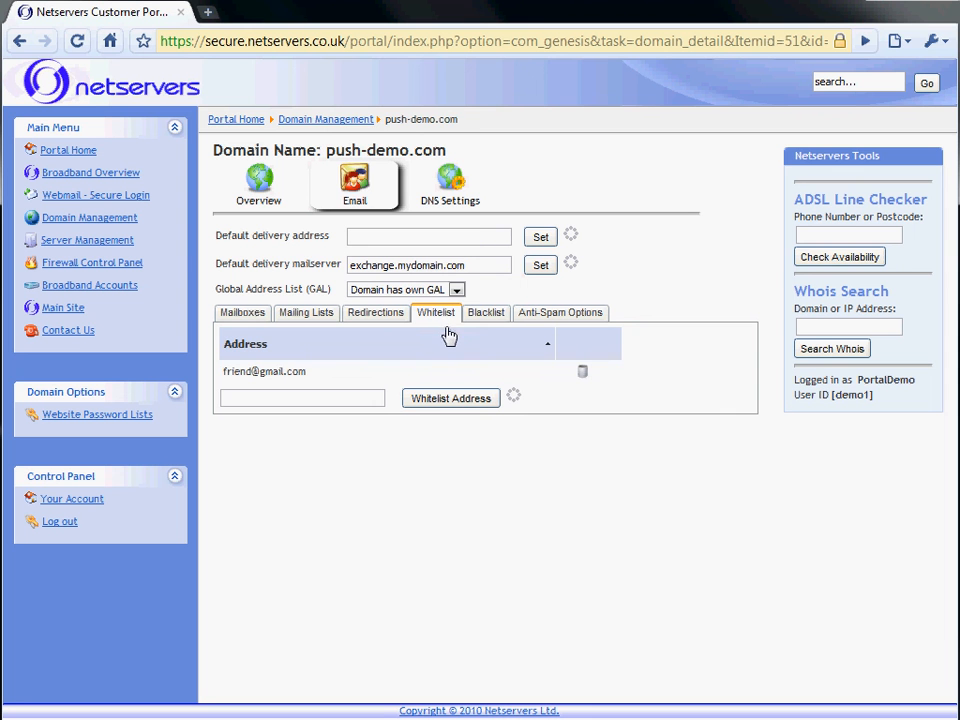
pyautogui.click(480, 318)
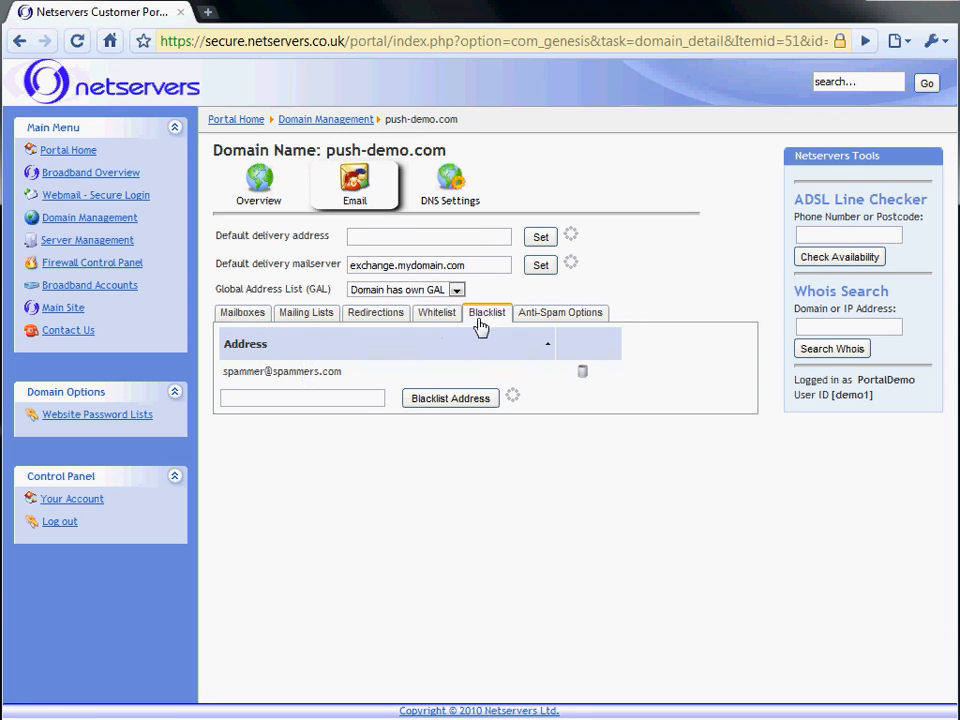
pyautogui.click(308, 372)
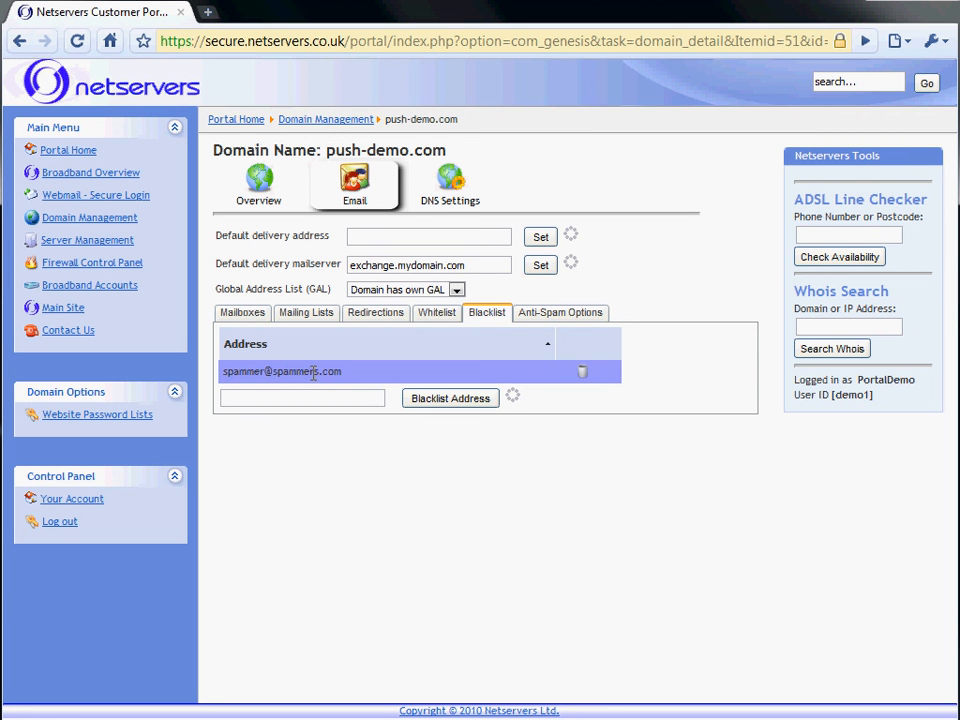
pyautogui.click(566, 318)
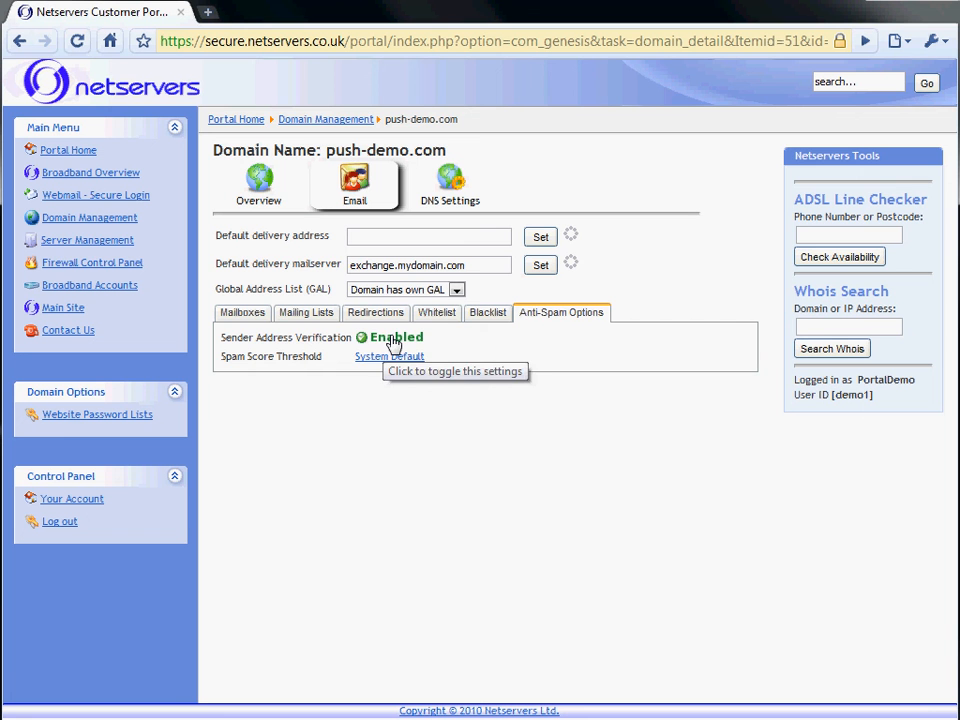
# Keep Sender Address Verification on and spam threshold at System Default, then reopen push-demo.com from Domain Management
pyautogui.click(391, 342)
pyautogui.click(391, 342)
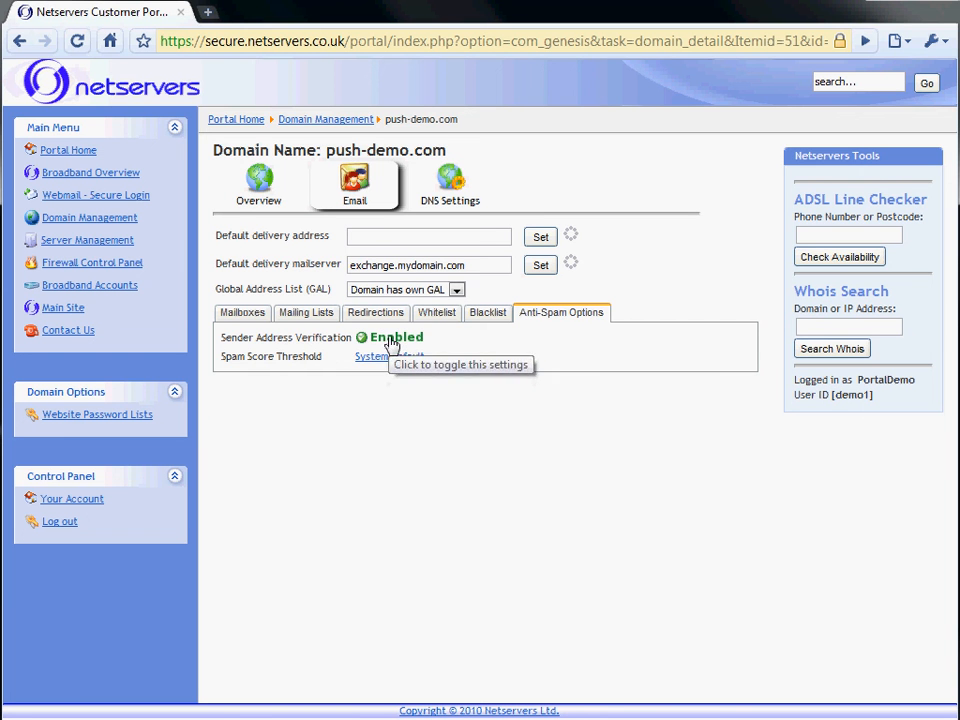
pyautogui.click(386, 360)
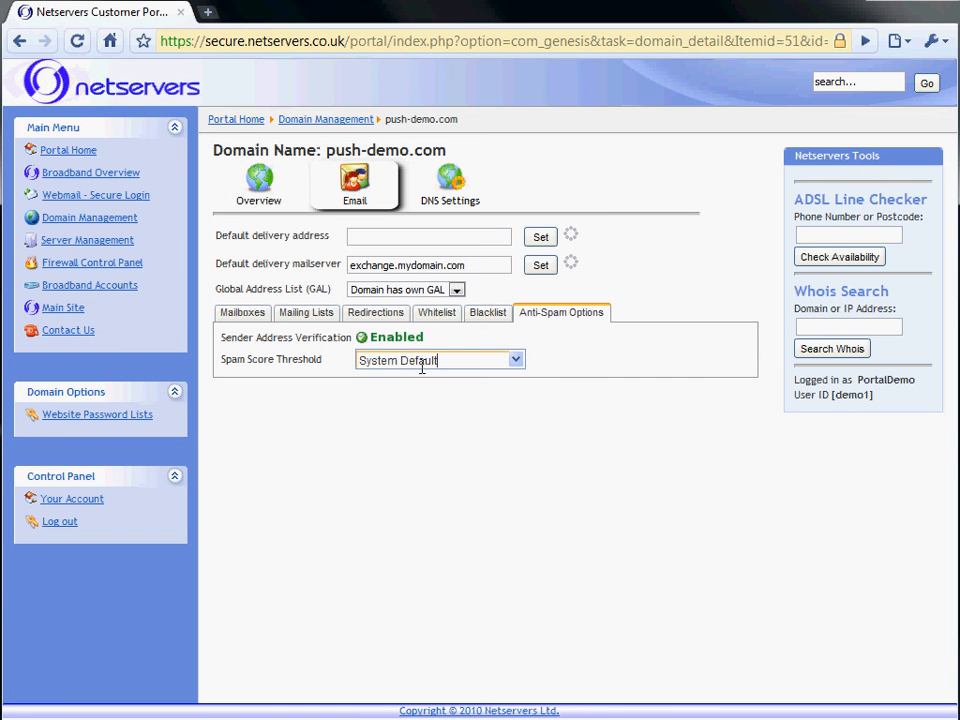
pyautogui.click(422, 362)
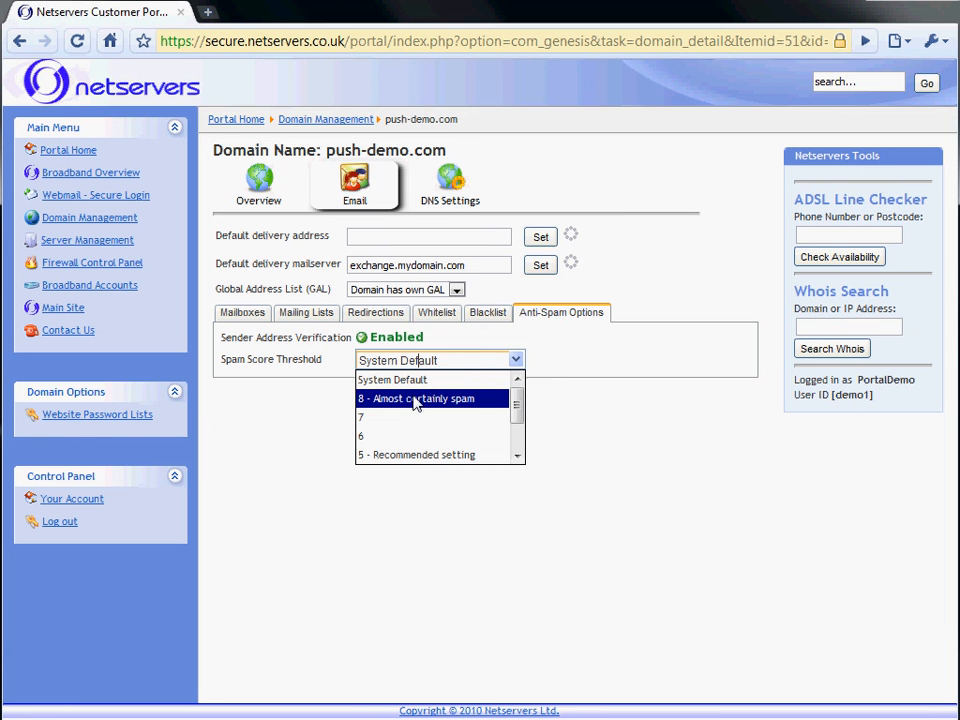
pyautogui.click(638, 508)
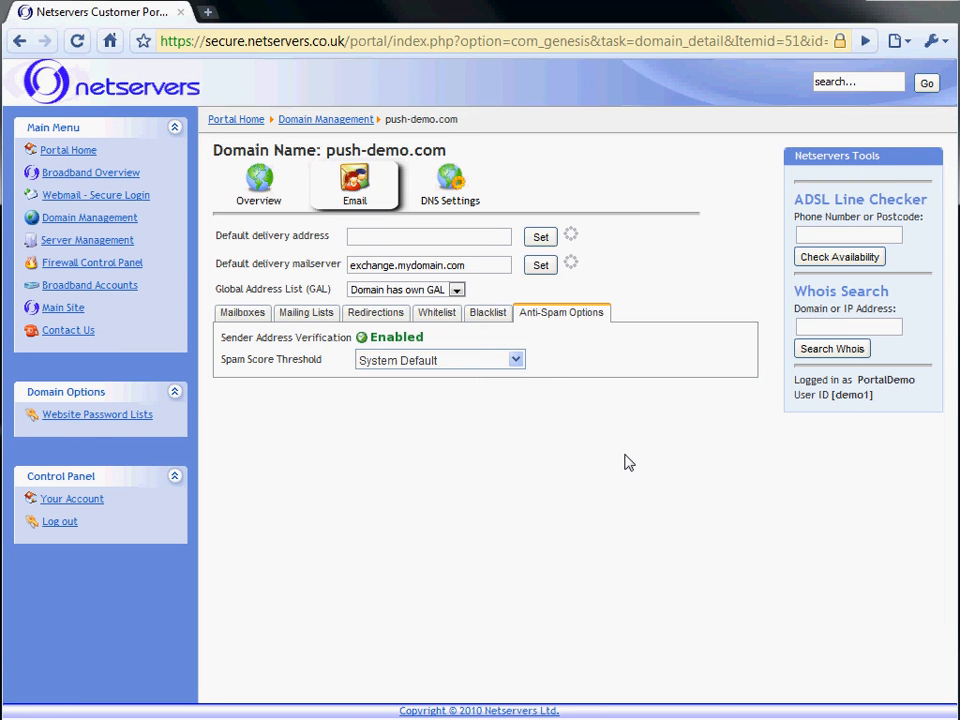
pyautogui.click(330, 120)
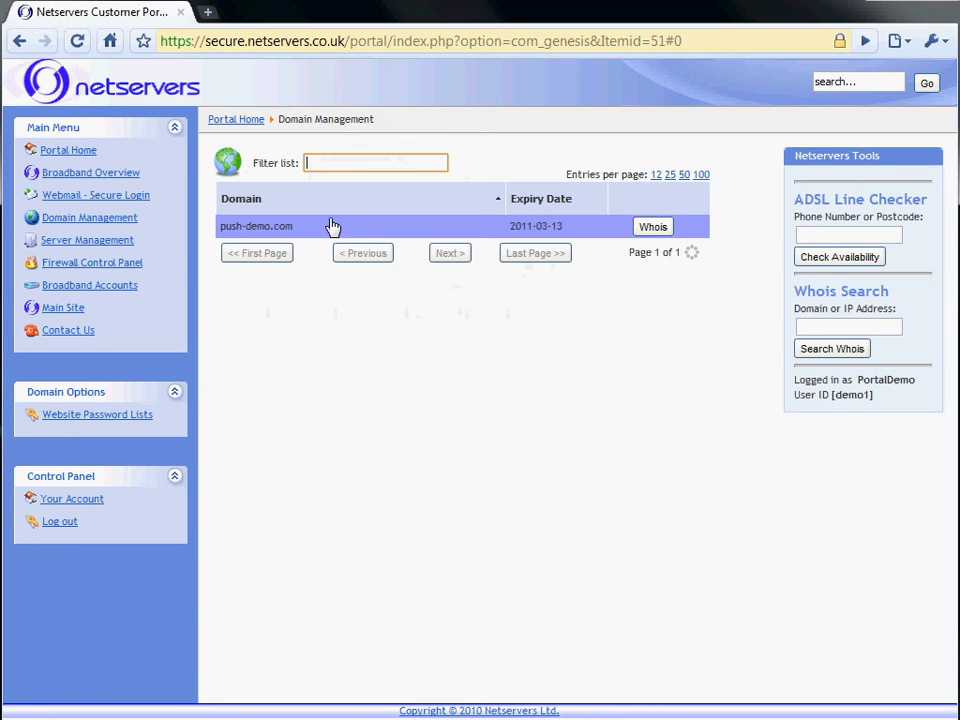
pyautogui.click(332, 226)
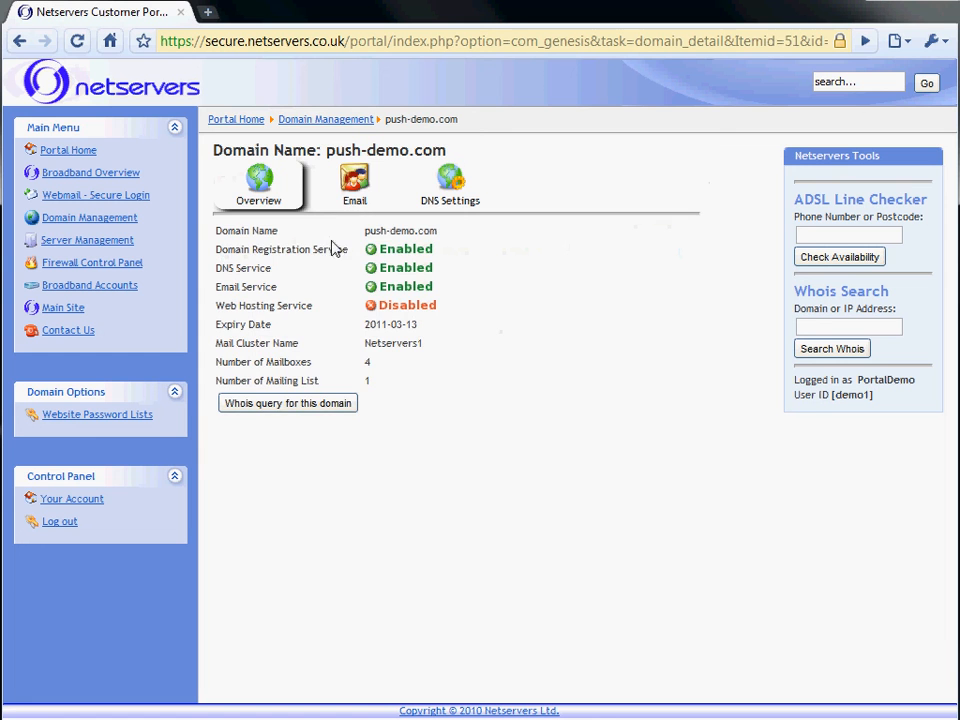